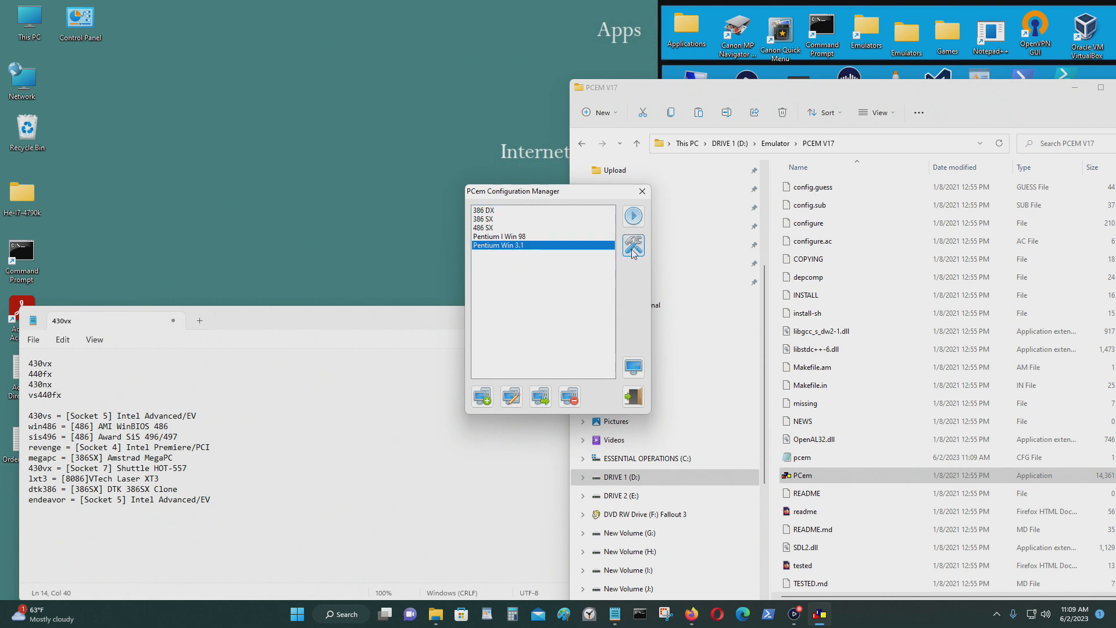
Step: Start the Pentium Win 3.1 machine, enter its BIOS setup and open the Floppy Options
click(633, 216)
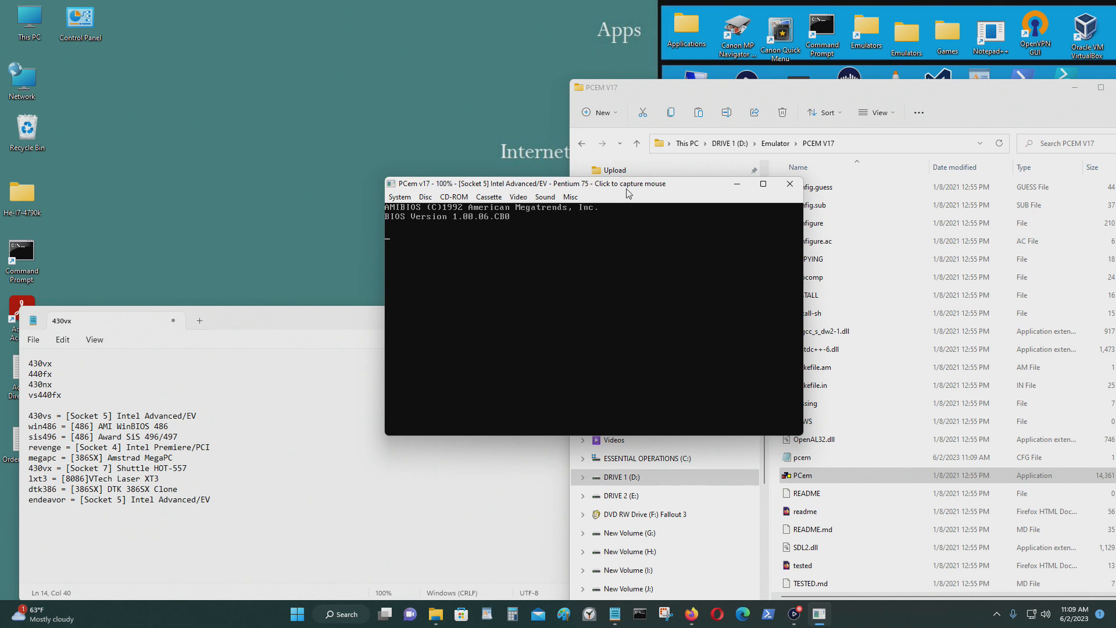
drag(628, 192, 611, 125)
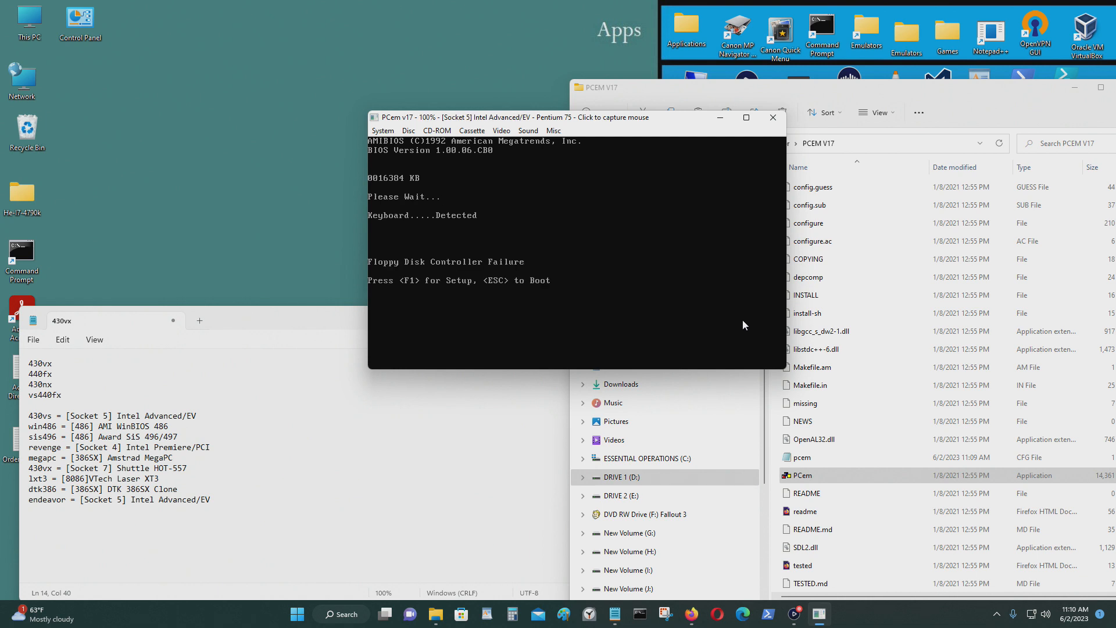
key(F1)
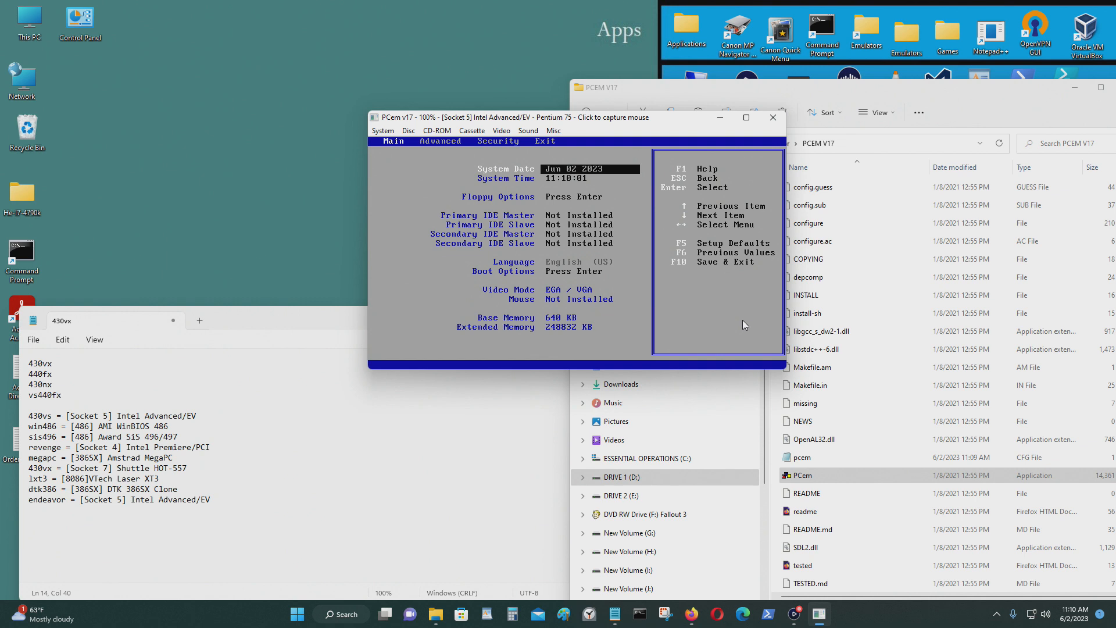
key(Down)
key(Down)
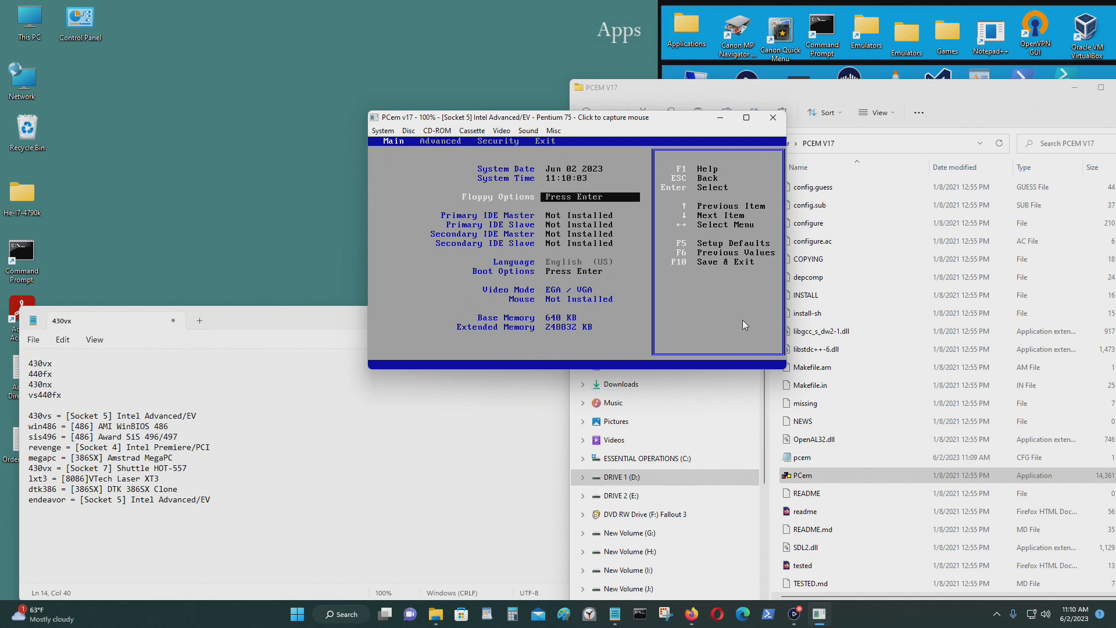
key(Return)
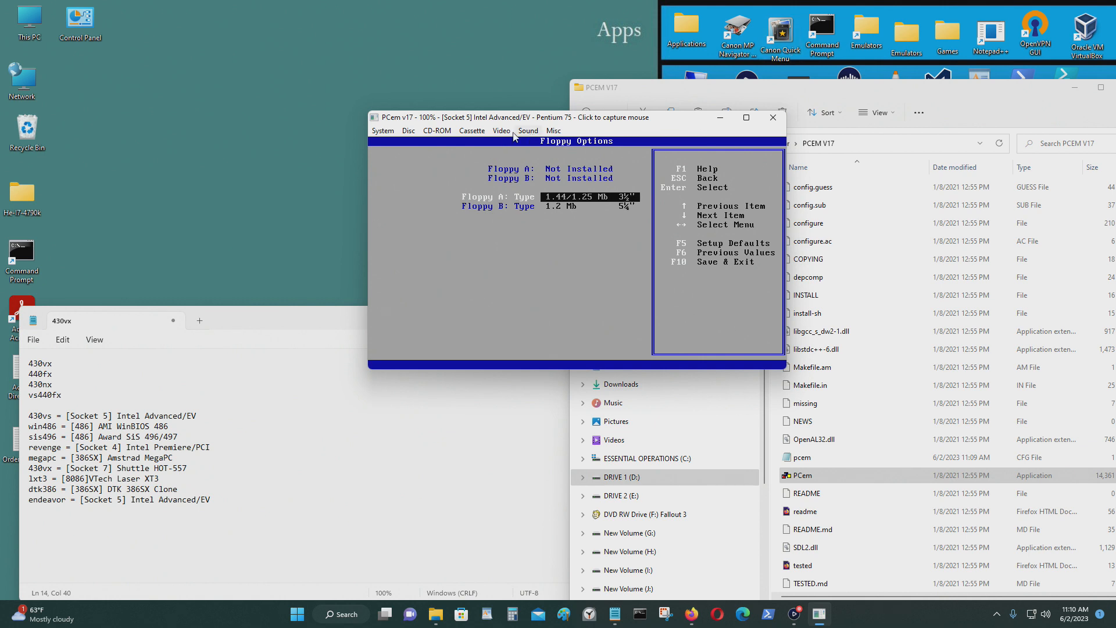
Step: Set the emulator's video output scale to 1.5x and reposition the enlarged window on the desktop
click(512, 132)
mouse_move(580, 307)
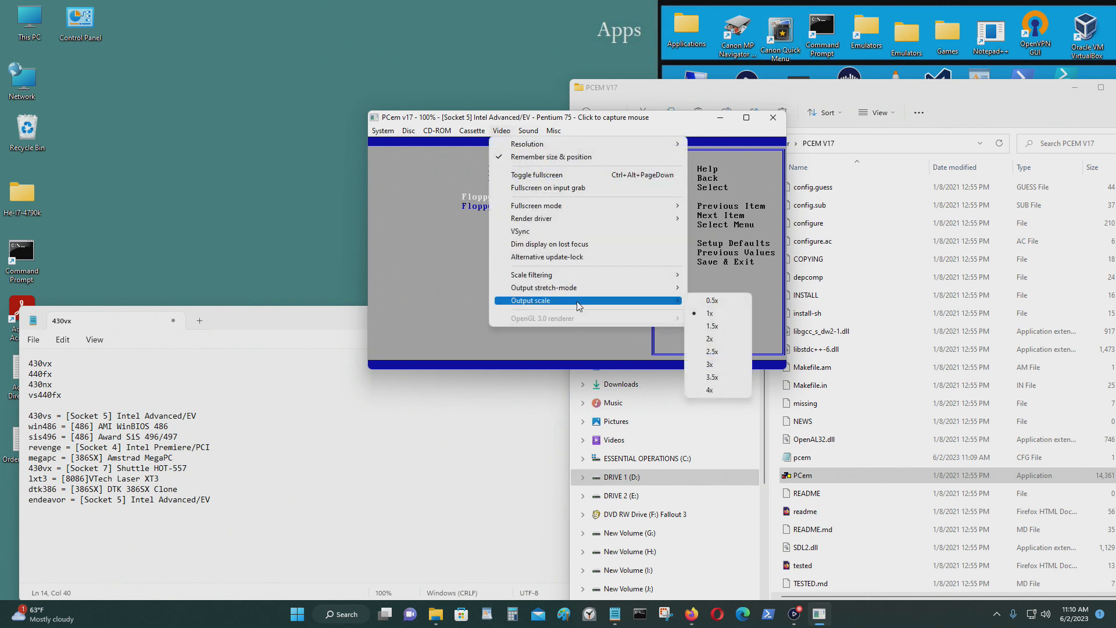
click(713, 326)
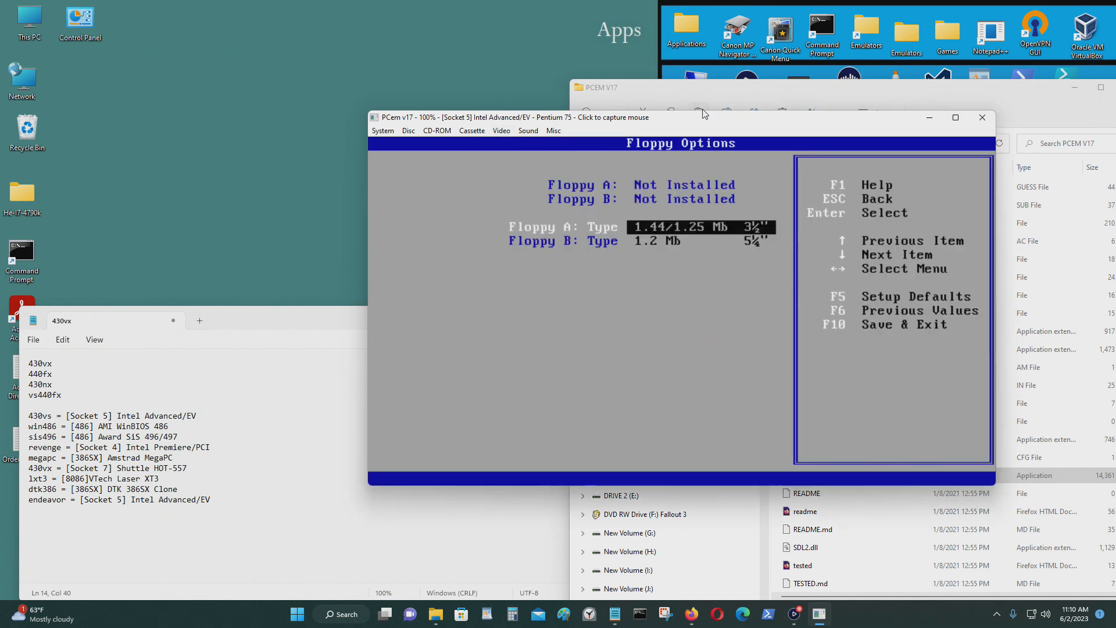
drag(700, 118, 614, 142)
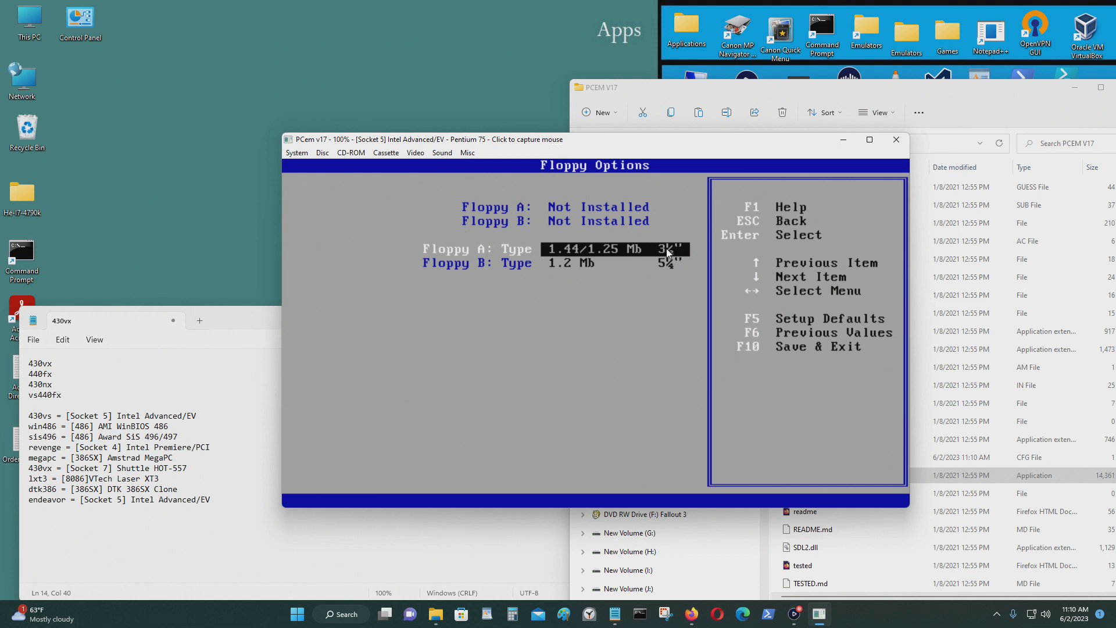
Step: Check the IDE drive entries on the main BIOS setup page and exit setup saving changes
key(Escape)
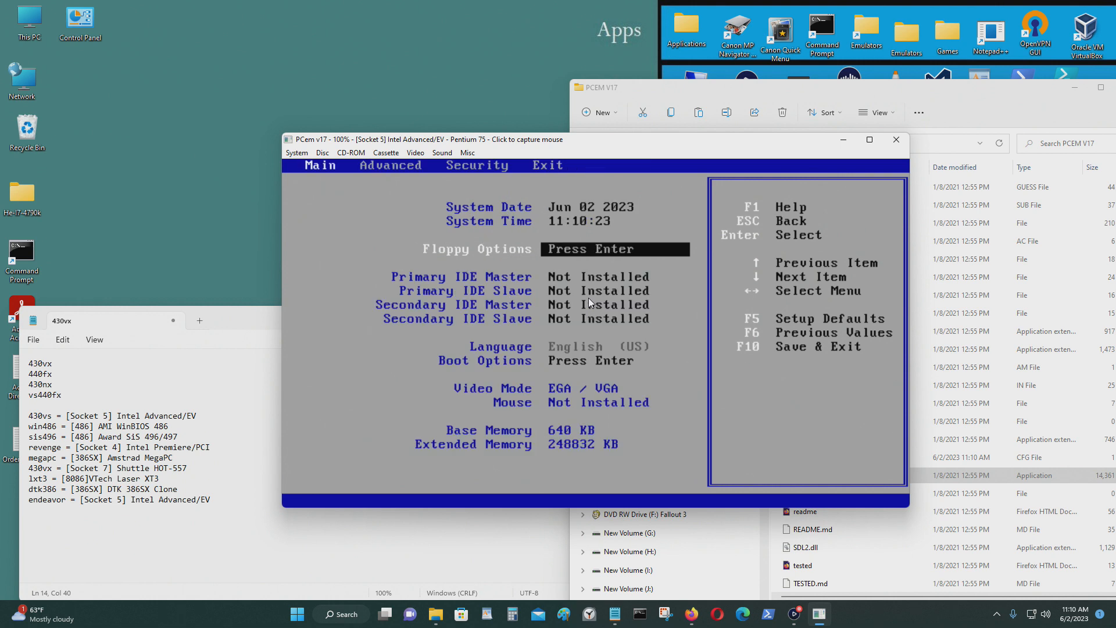
key(Down)
key(Down)
key(Up)
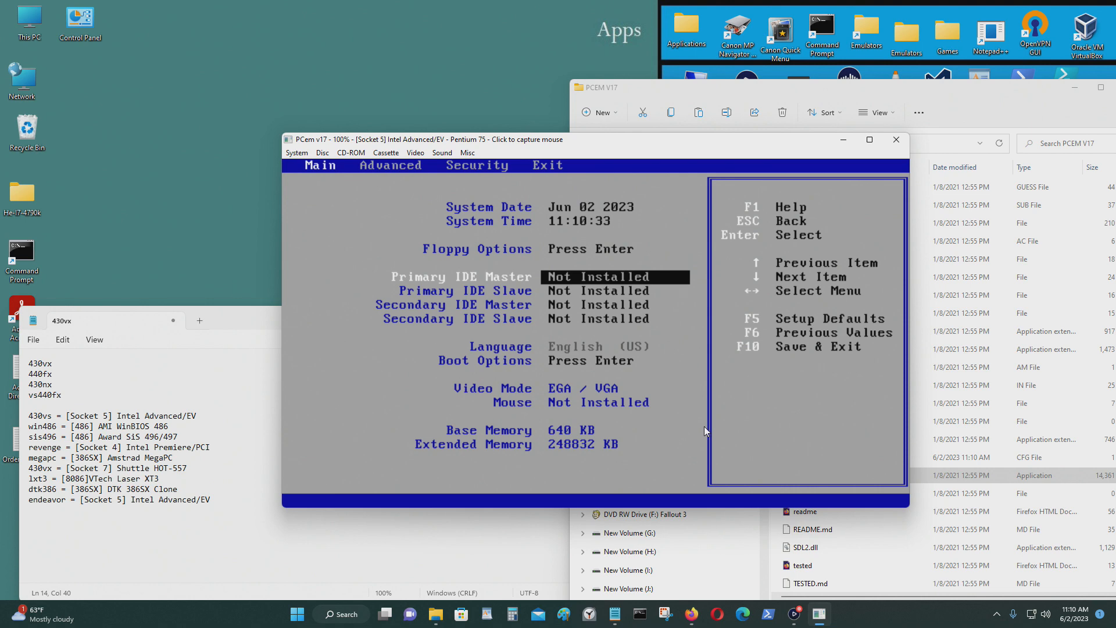
key(F10)
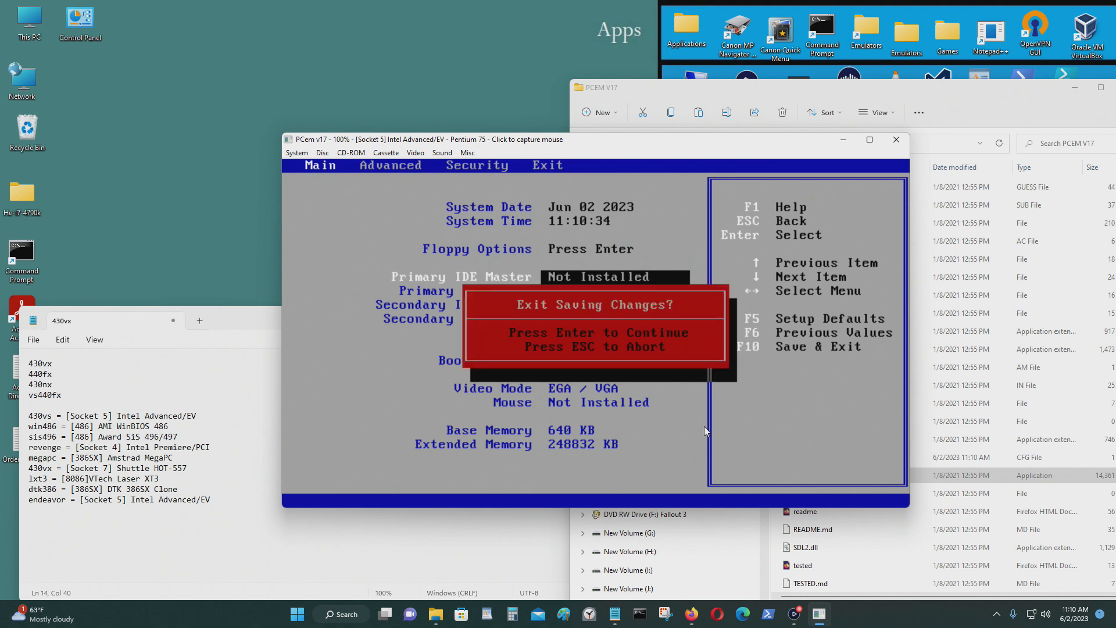
key(Return)
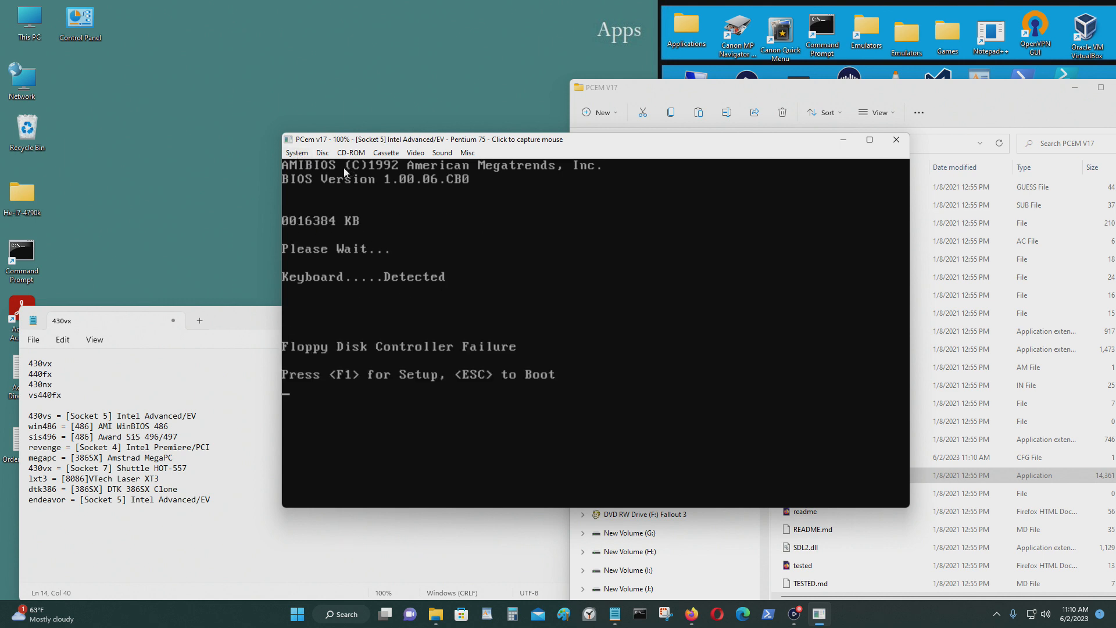
Step: Stop the running Pentium Win 3.1 emulation and return to the configuration list
click(297, 152)
click(314, 198)
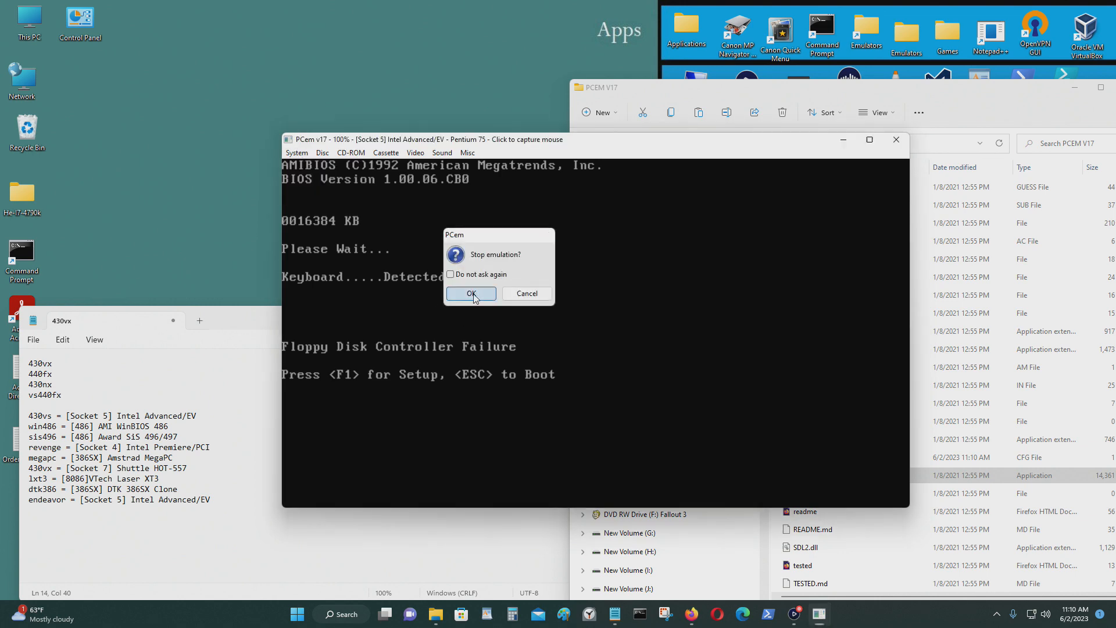
click(471, 294)
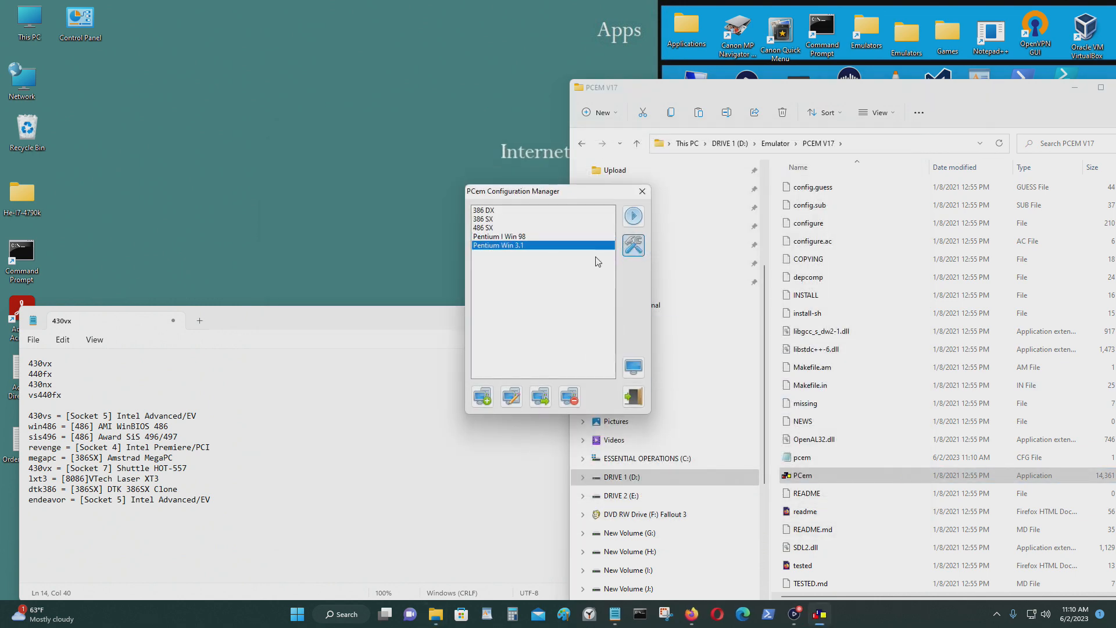
Step: Review the Pentium Win 3.1 configuration's machine model and its primary master and slave drives, accept it and quit the emulator
click(633, 245)
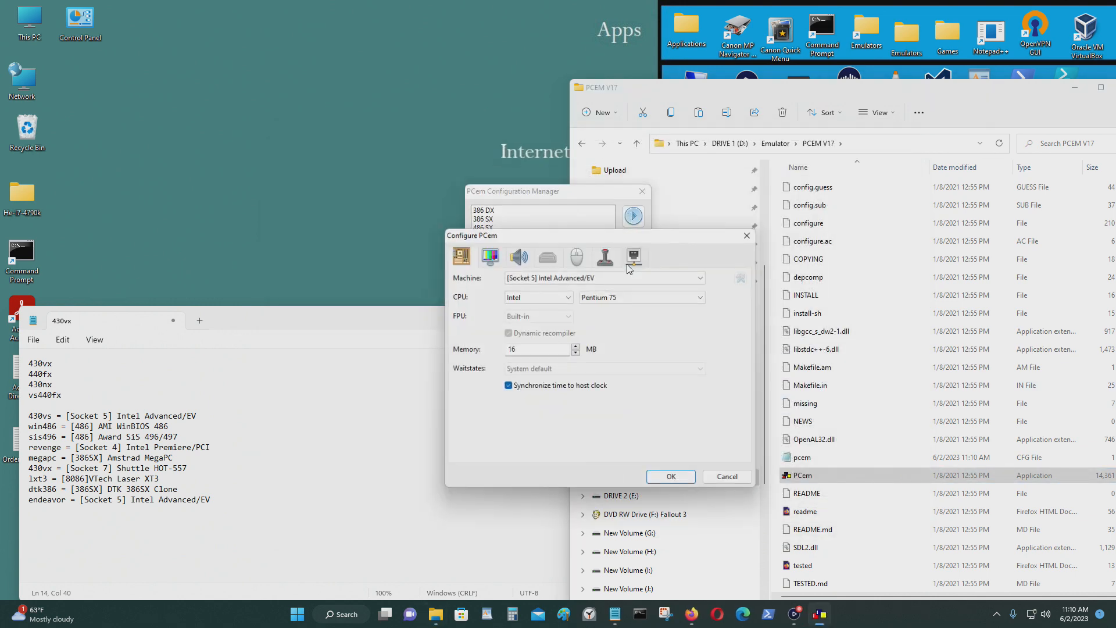
click(557, 278)
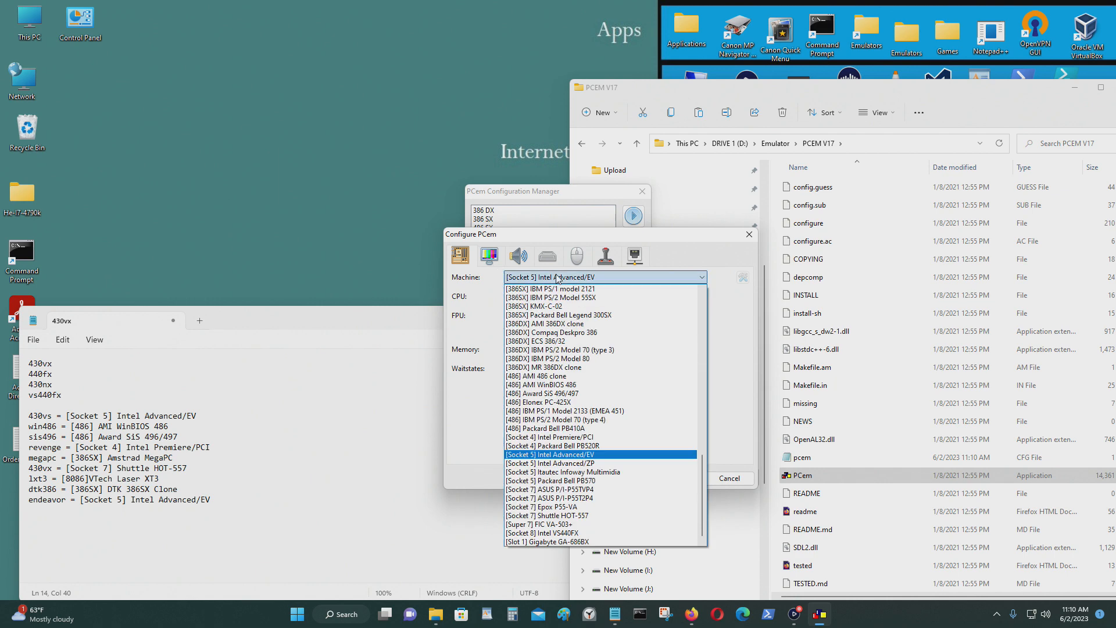
click(593, 456)
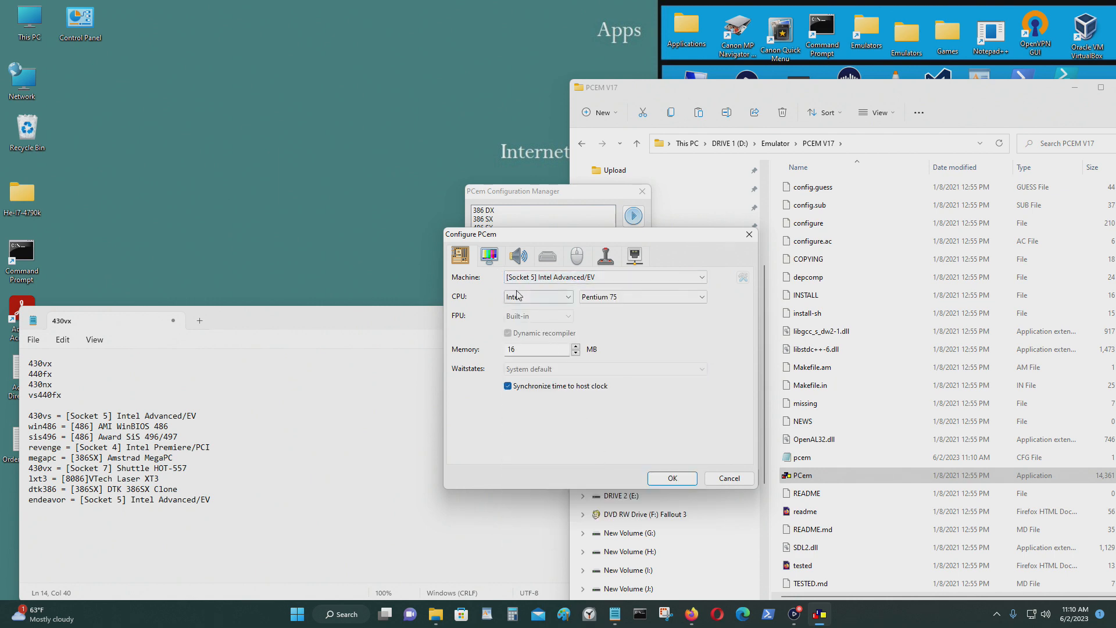
click(490, 263)
click(519, 257)
click(547, 256)
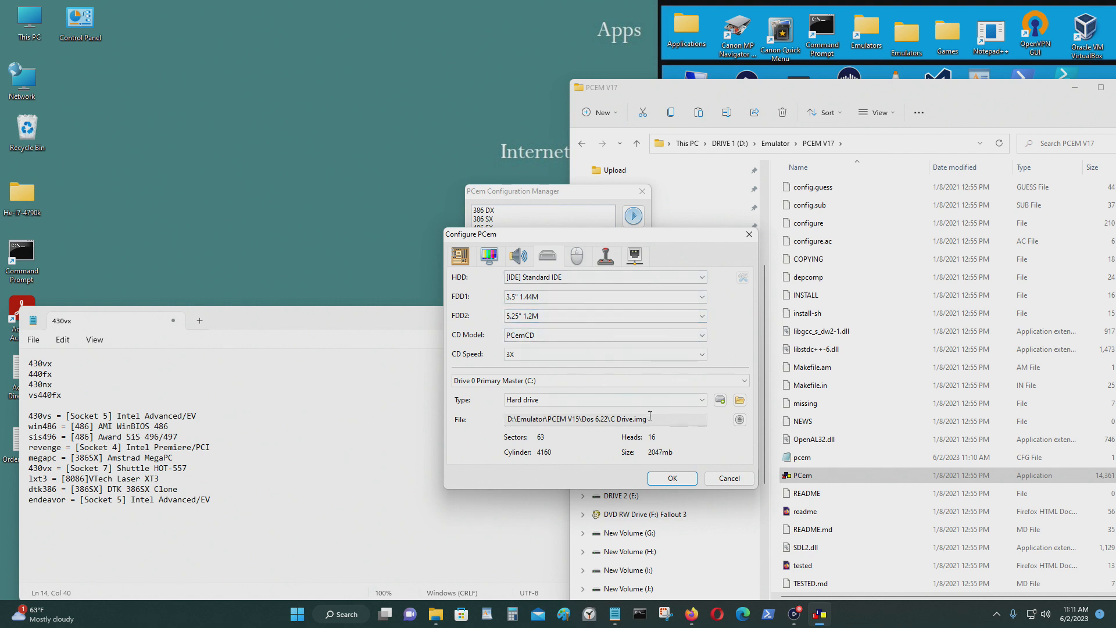
click(616, 381)
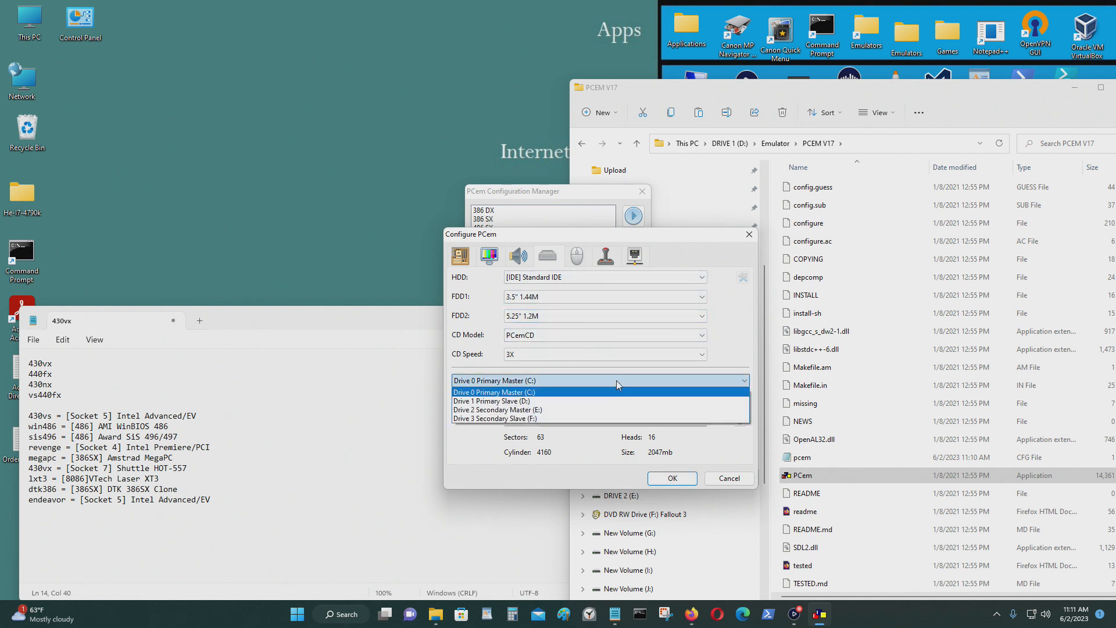
click(607, 401)
click(688, 477)
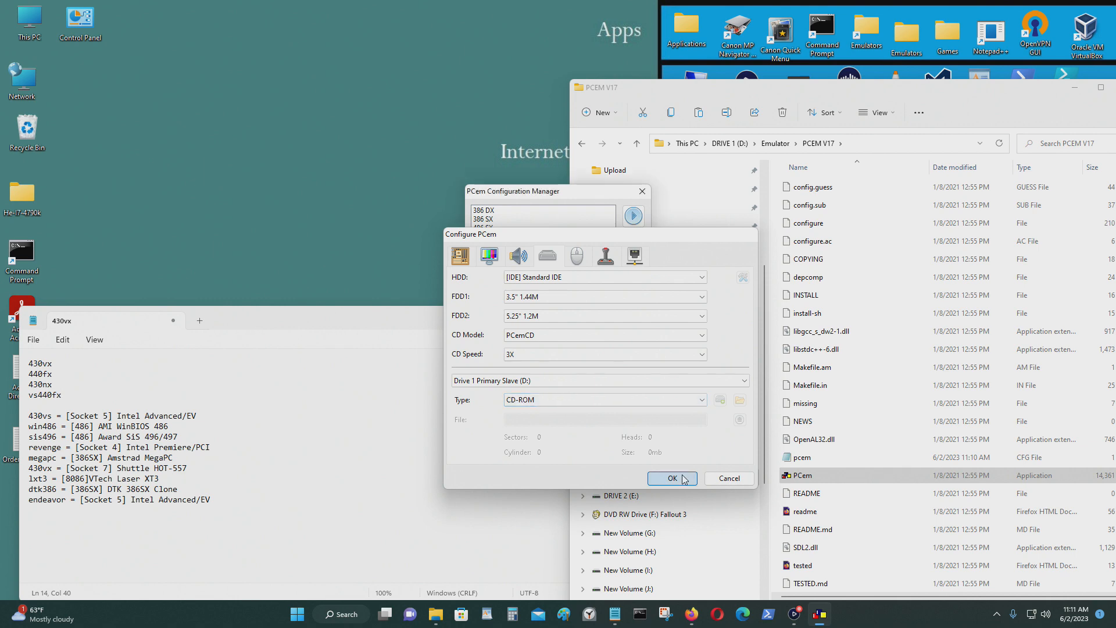
click(635, 401)
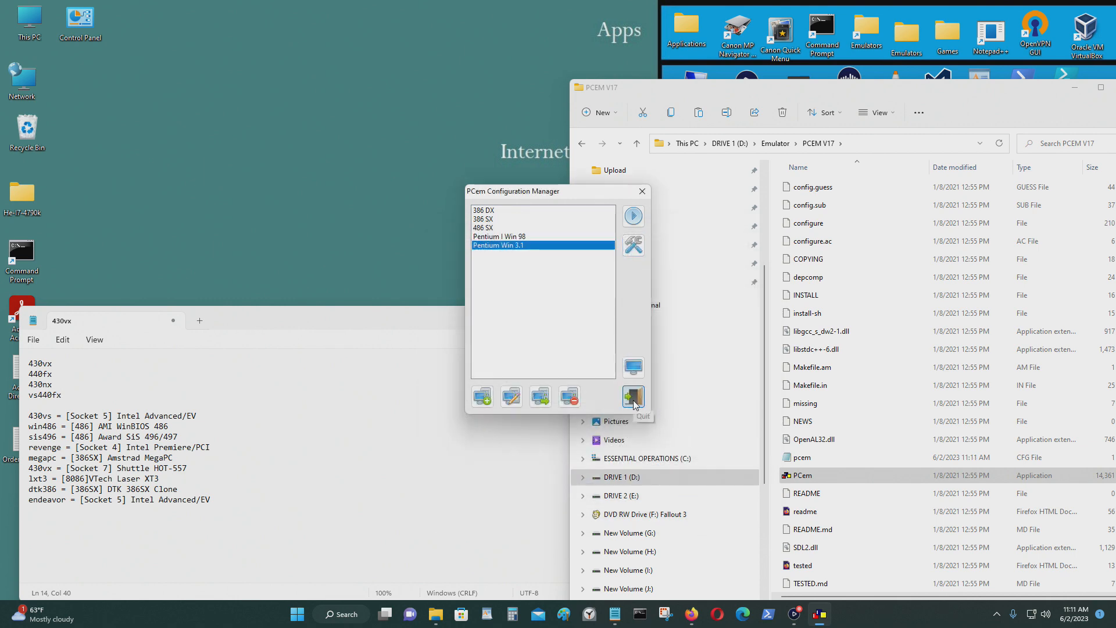
Step: Delete all files in the endeavor folder inside the PCEM V17 roms folder
scroll(911, 237, up, 5)
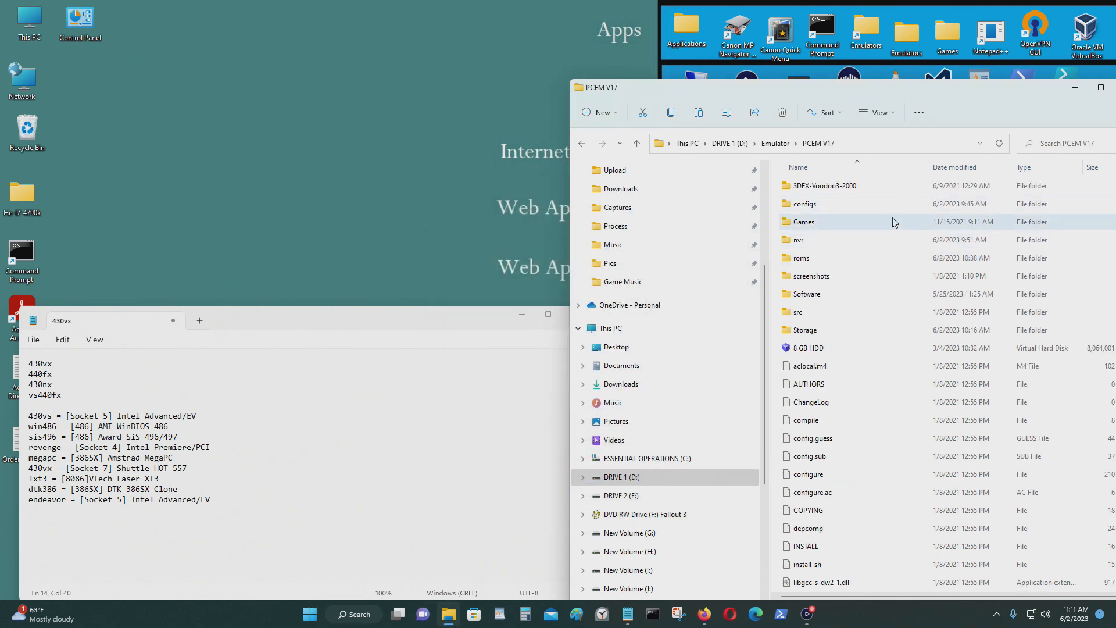
double_click(850, 259)
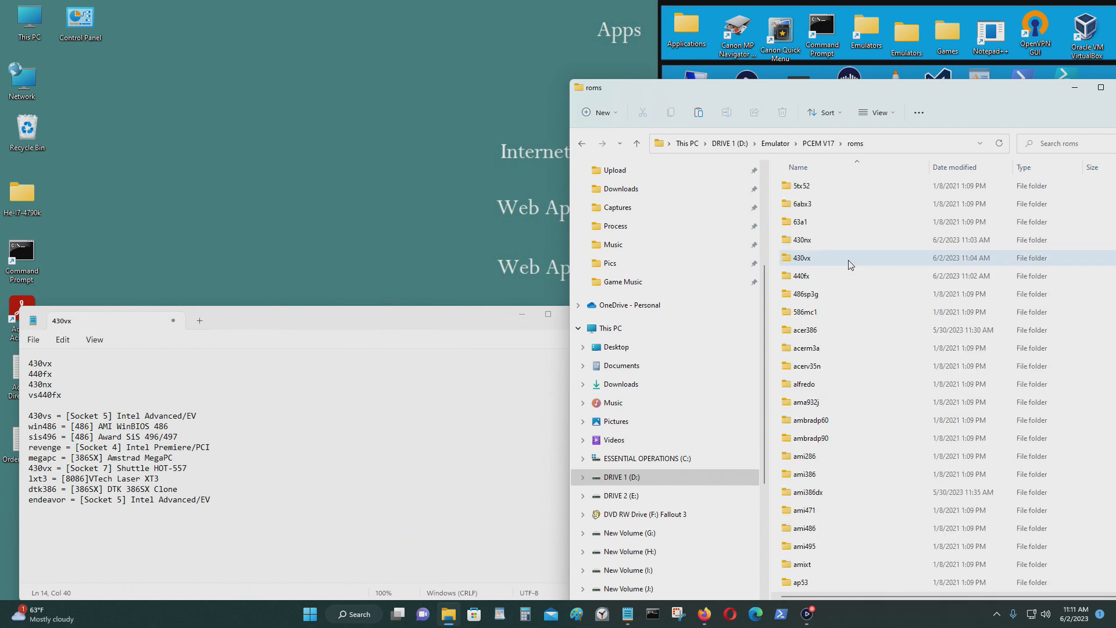
scroll(896, 419, down, 6)
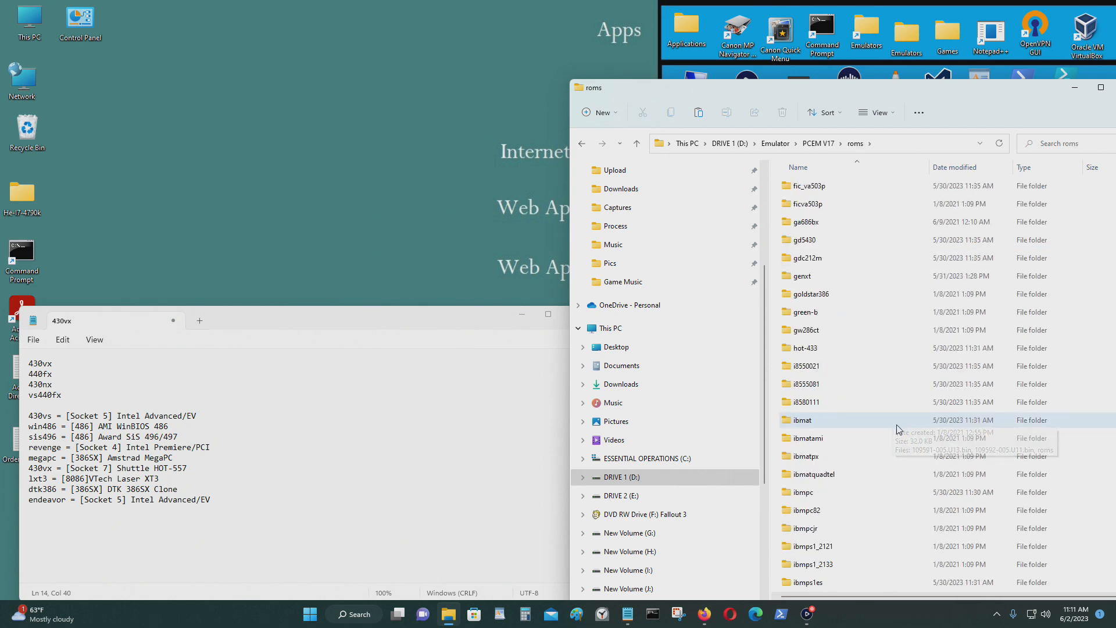
scroll(902, 425, down, 1)
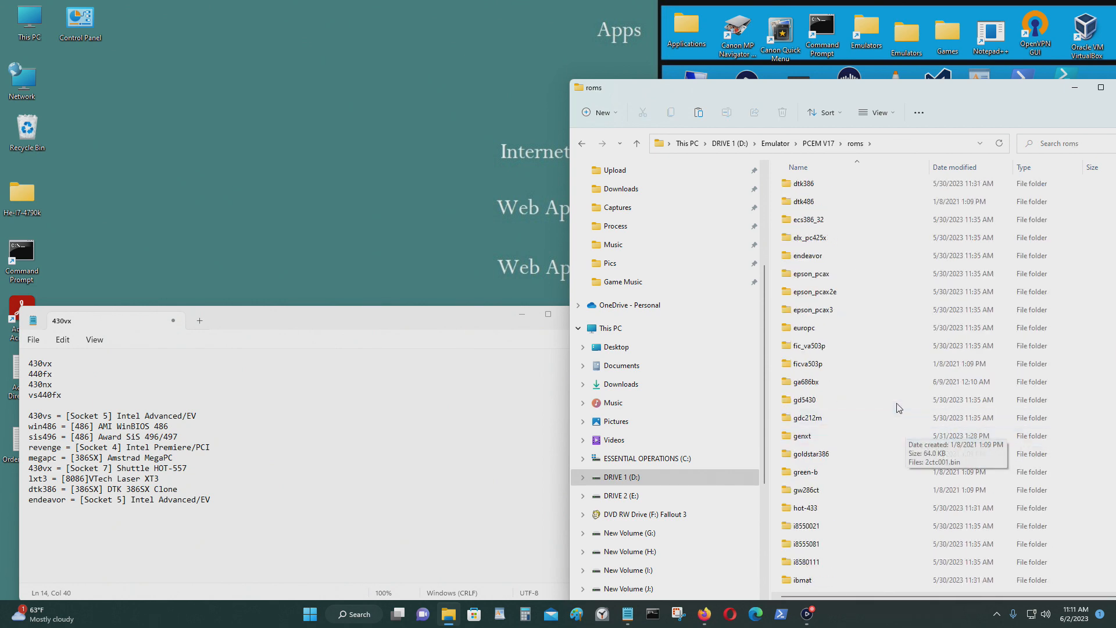
double_click(823, 256)
drag(966, 378, 817, 163)
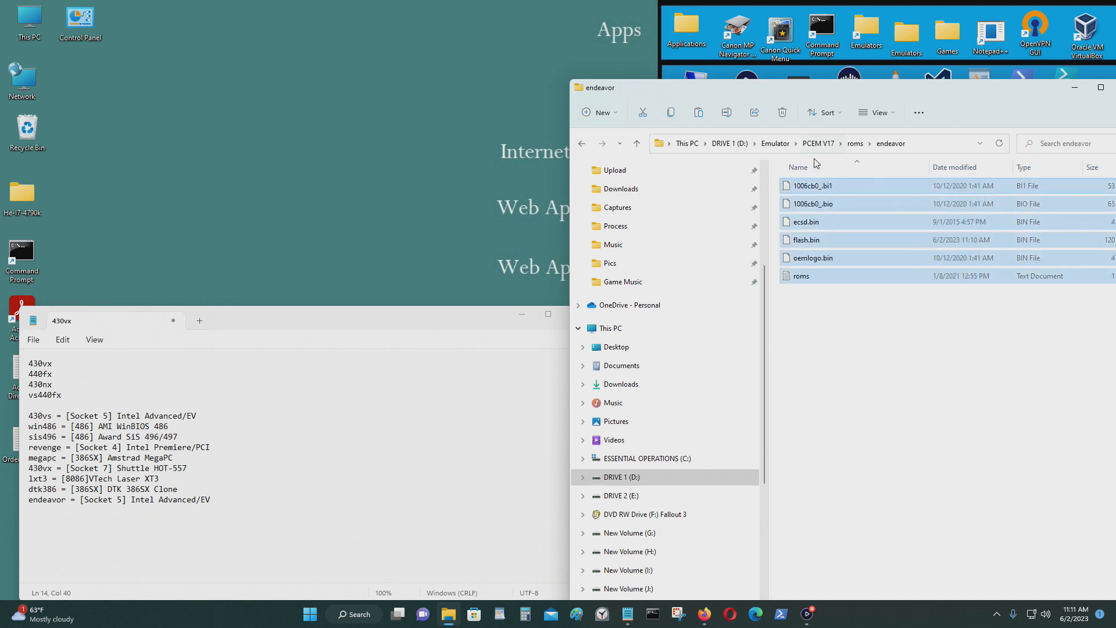
right_click(822, 203)
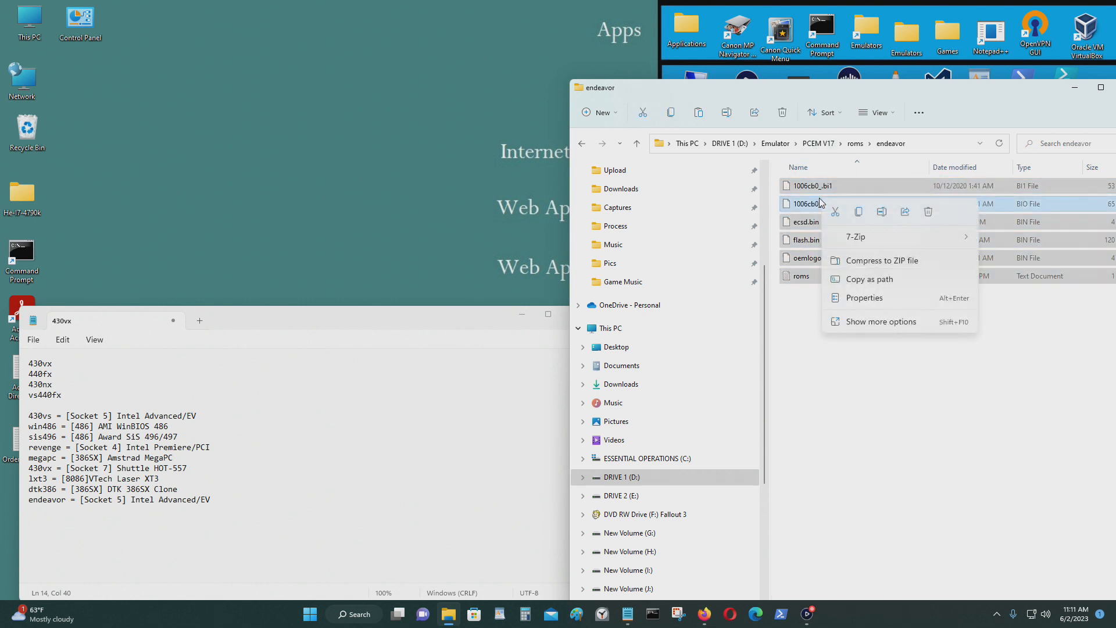
click(893, 321)
click(916, 464)
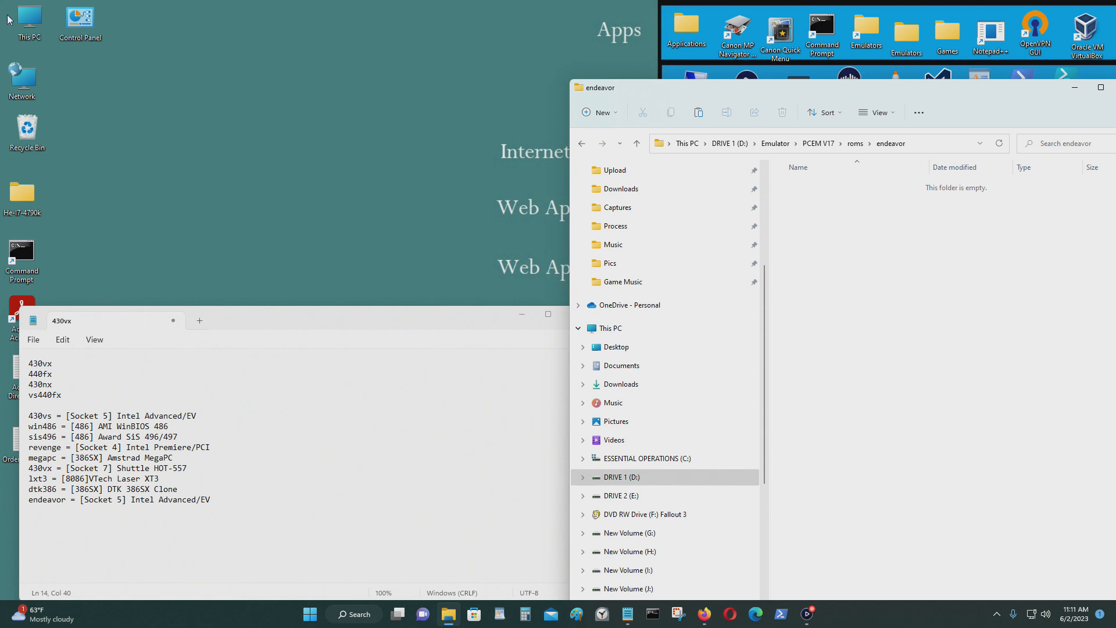
Step: Open a second file window beside the endeavor folder and browse New Volume (I:) to Emulators and Roms, Utilities, BIOS
click(451, 615)
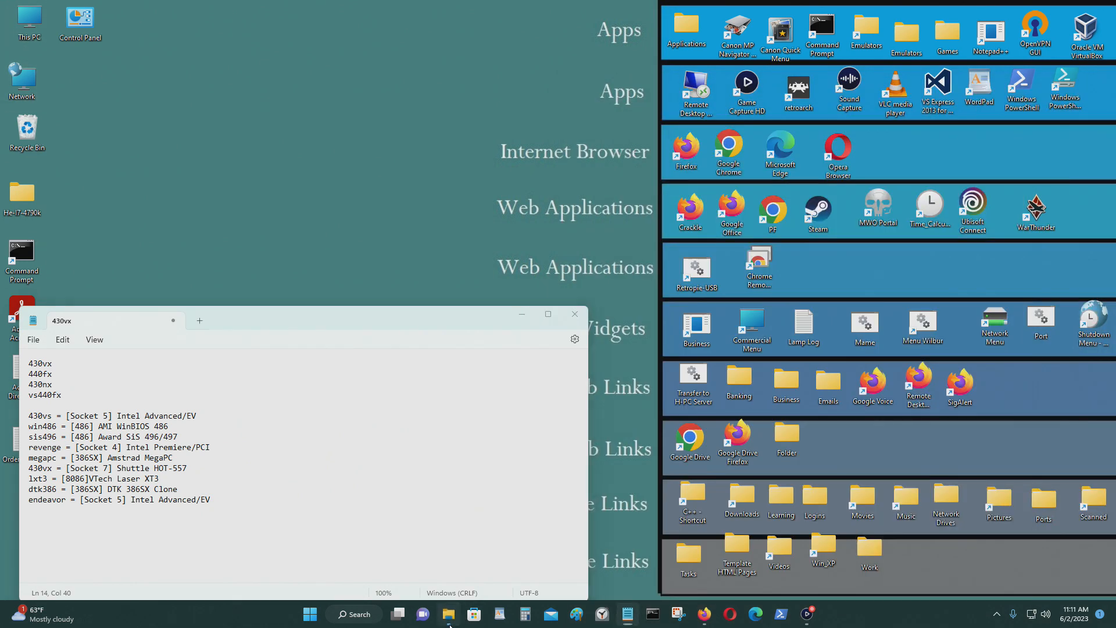
click(449, 615)
double_click(24, 32)
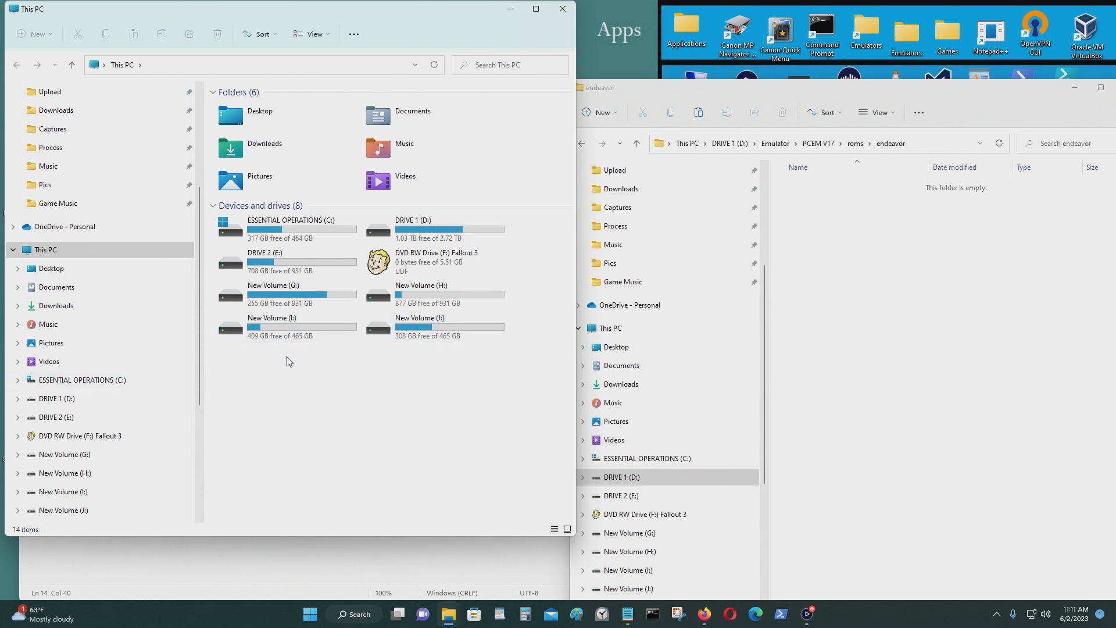
double_click(256, 353)
double_click(269, 109)
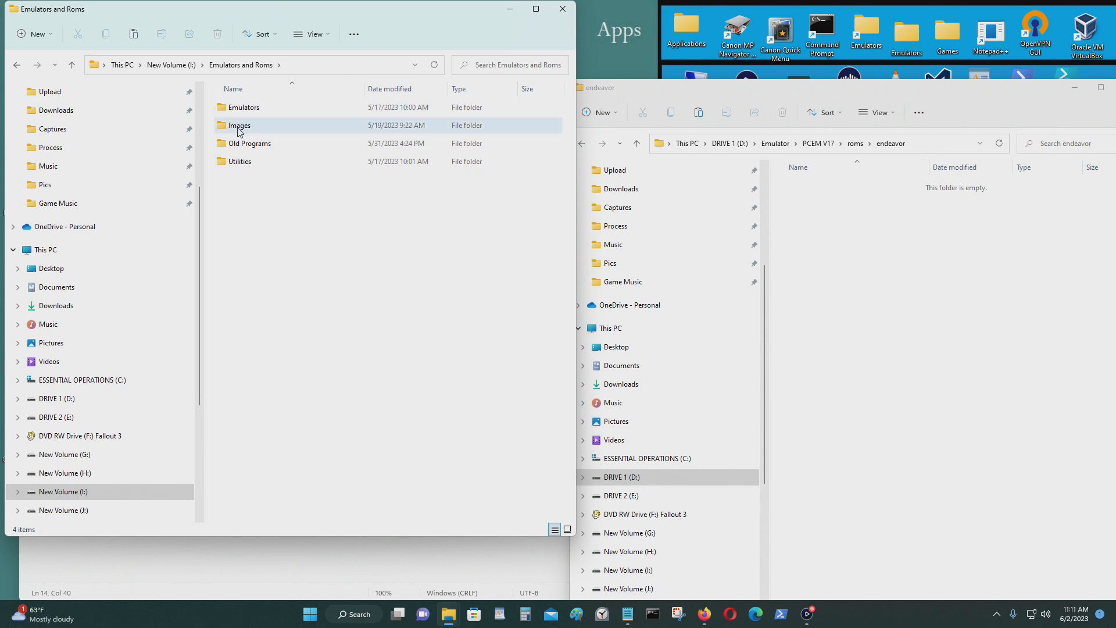
double_click(245, 161)
double_click(238, 110)
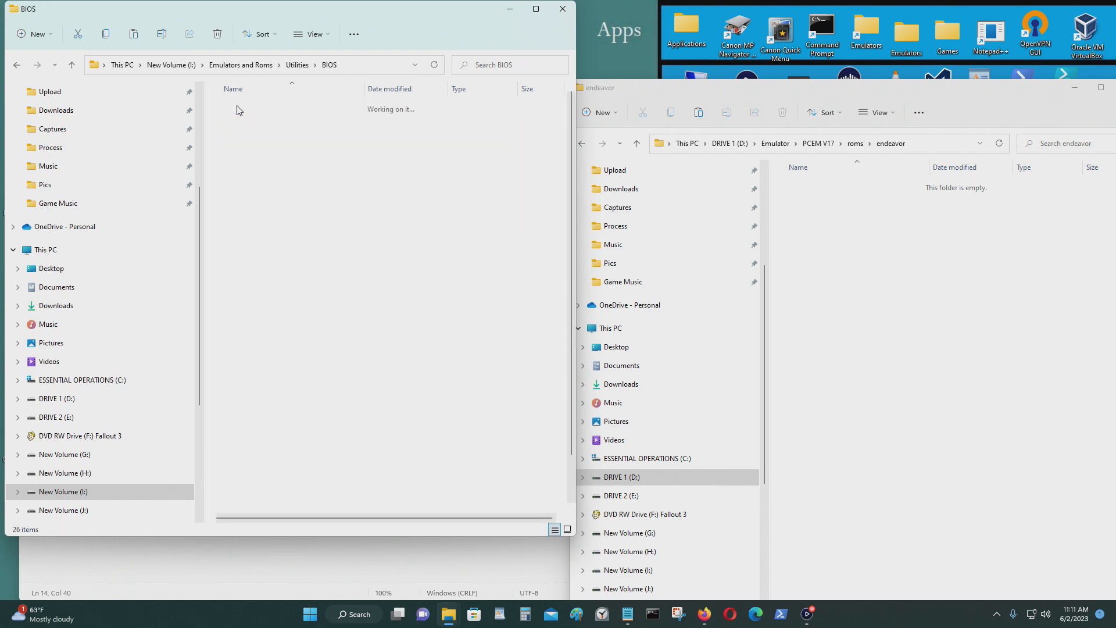
Step: Open the Roms folder of the All Roms archive under x86, PCEM and find its endeavor folder
scroll(308, 325, down, 1)
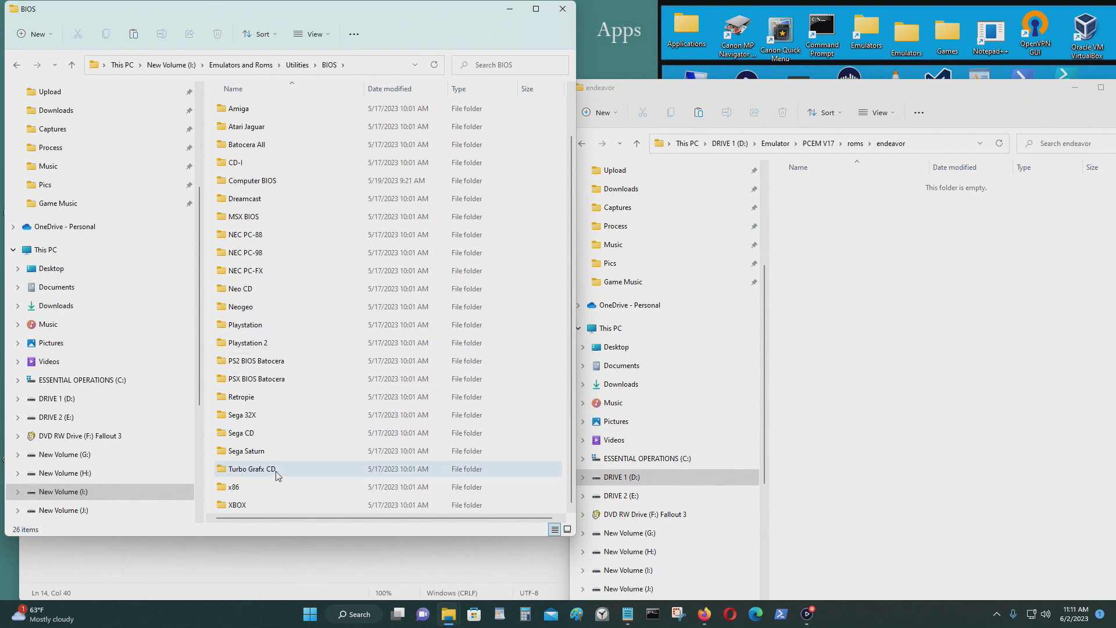
double_click(274, 487)
double_click(267, 125)
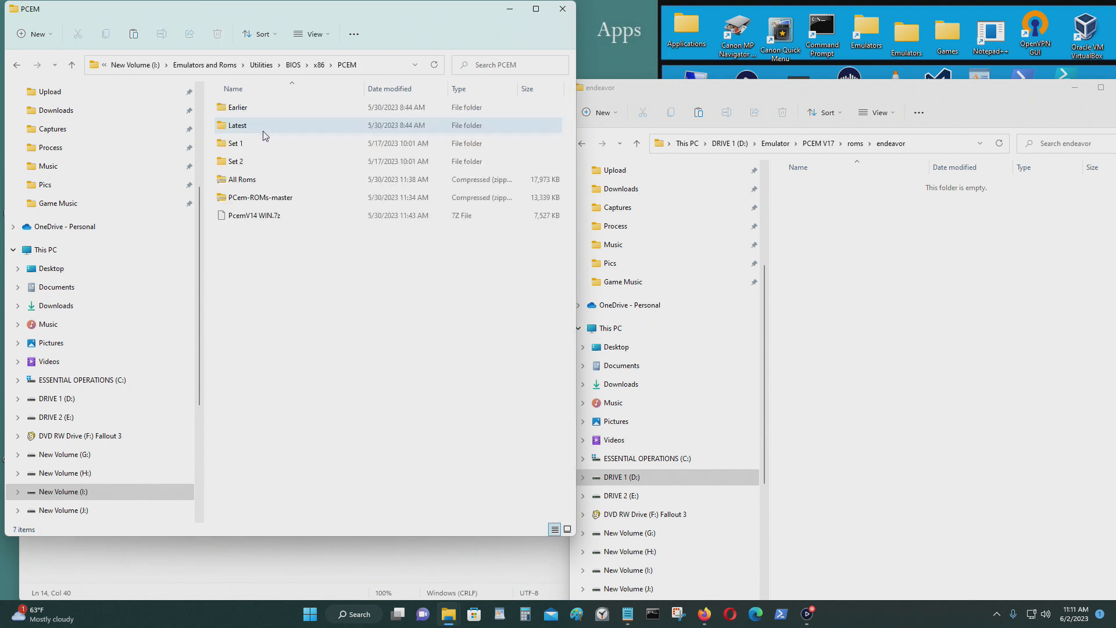
double_click(278, 181)
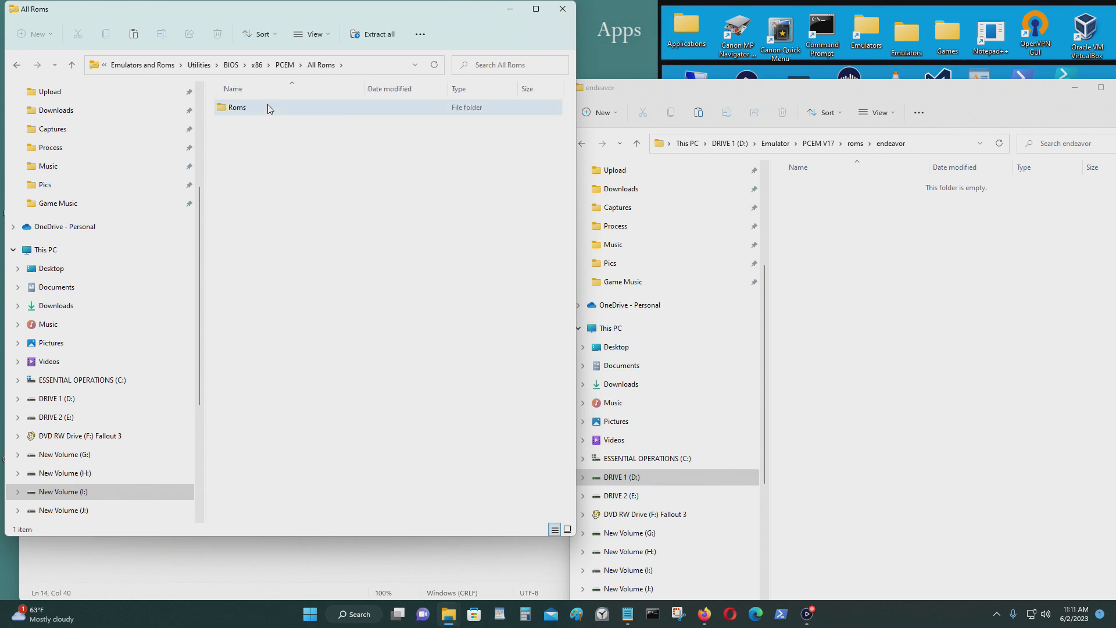
double_click(270, 108)
scroll(279, 233, down, 7)
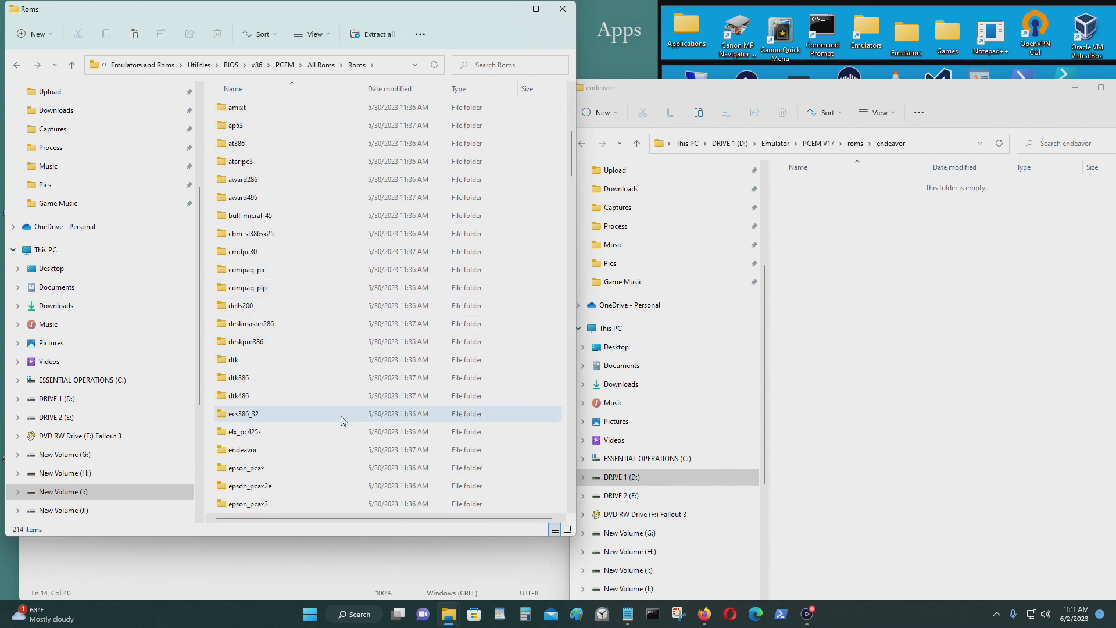
Step: Copy all files from the archive's endeavor folder into the empty PCEM V17 endeavor folder and close the source window
double_click(289, 449)
drag(375, 302, 372, 123)
drag(368, 260, 271, 92)
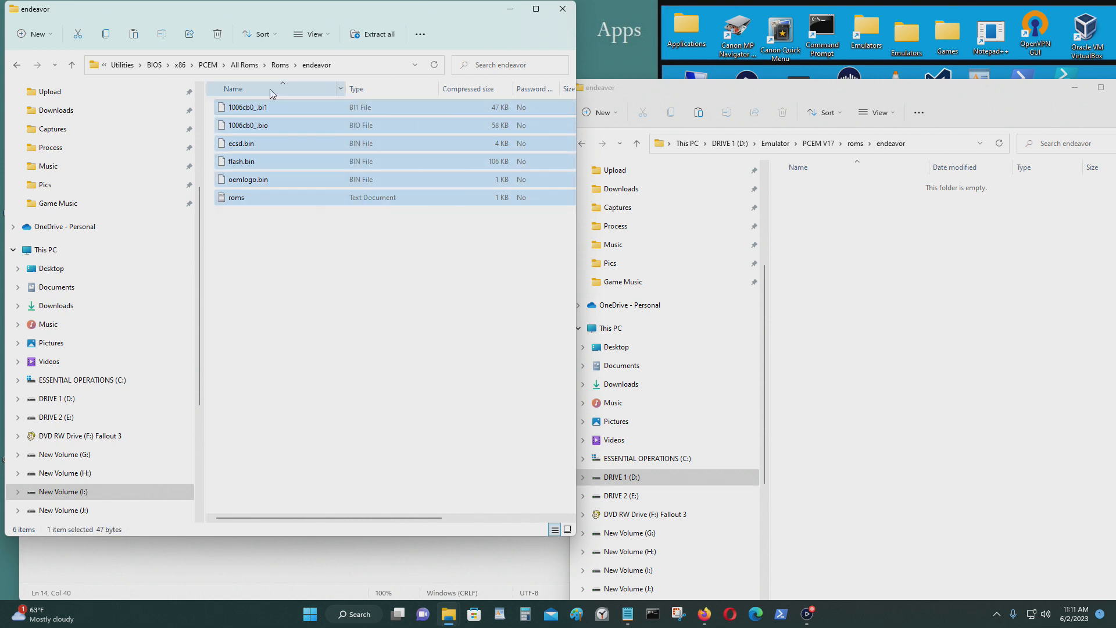
drag(287, 202, 842, 285)
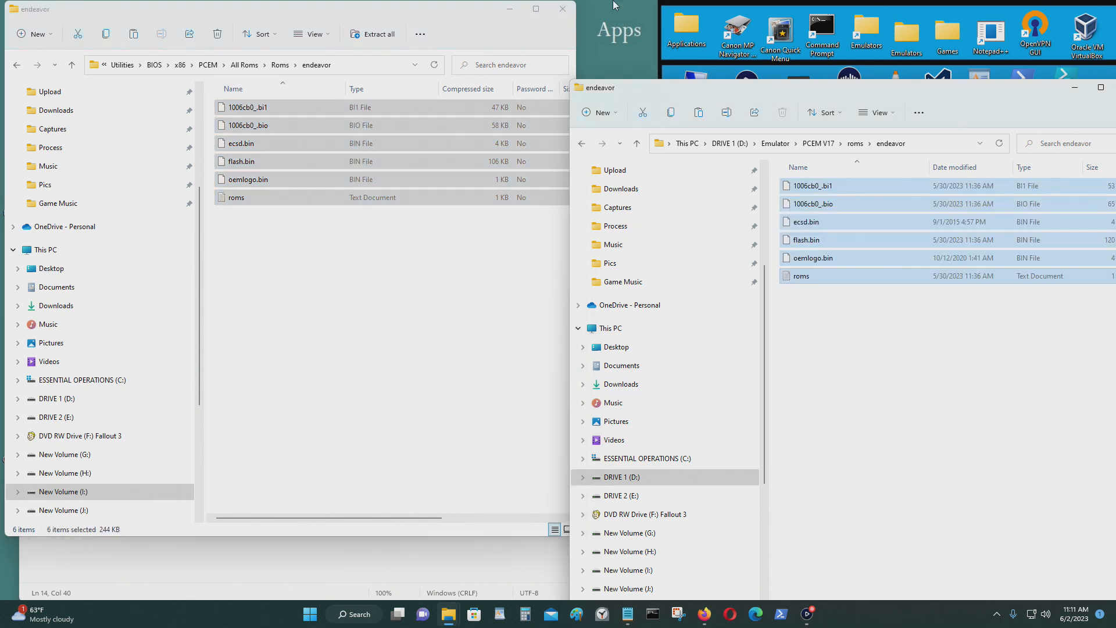
click(563, 9)
Step: Return to the PCEM V17 folder, launch PCem and start the Pentium Win 3.1 configuration
click(581, 143)
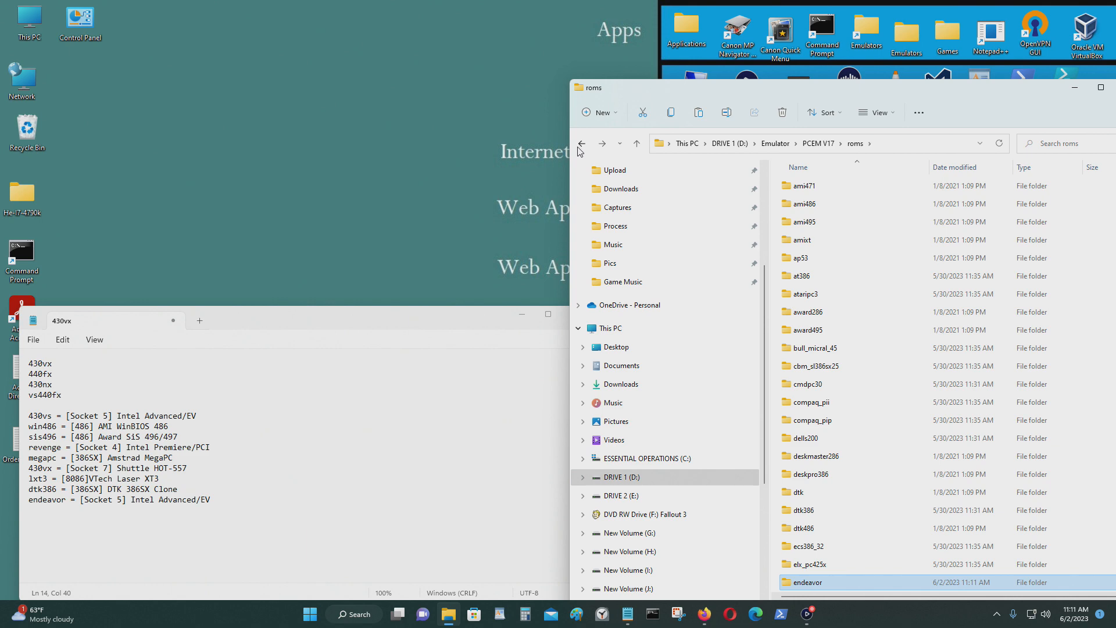
click(581, 143)
scroll(877, 454, down, 1)
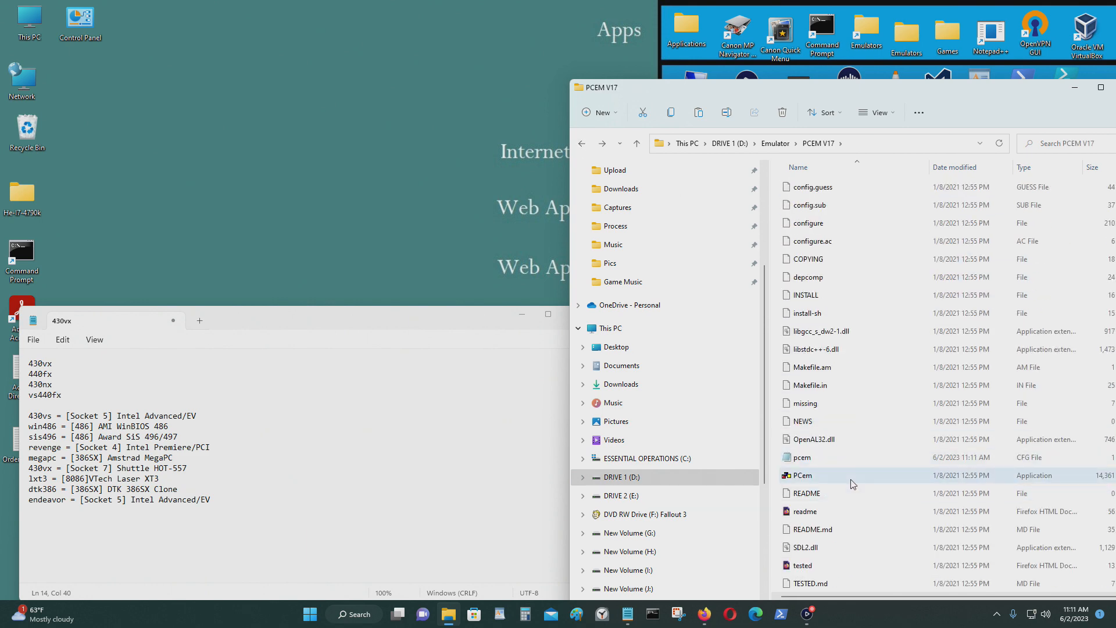
click(853, 482)
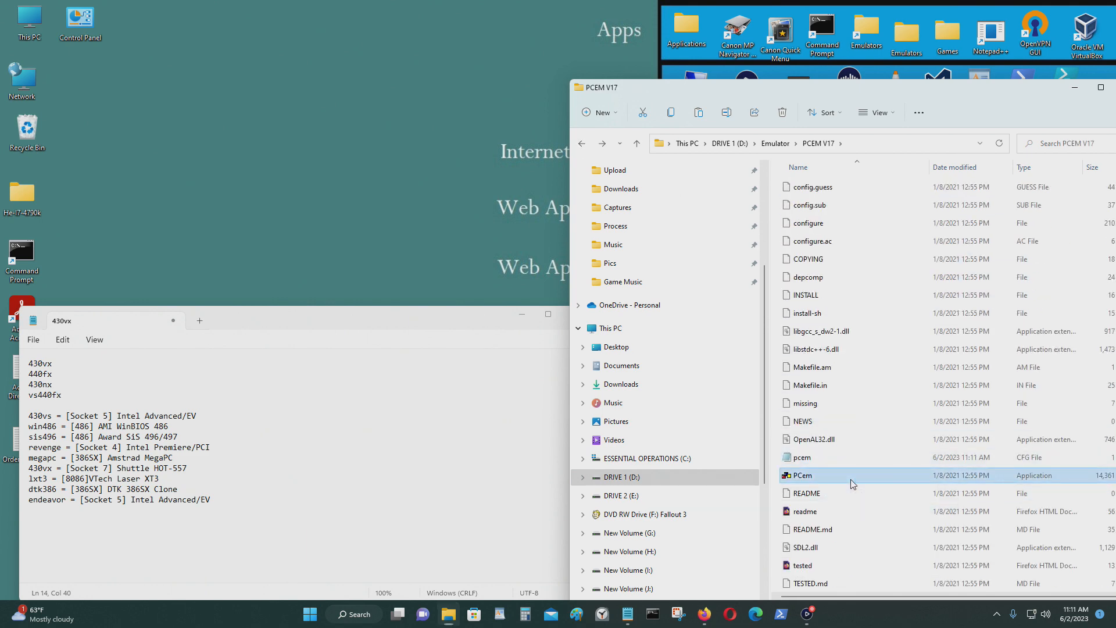
click(520, 247)
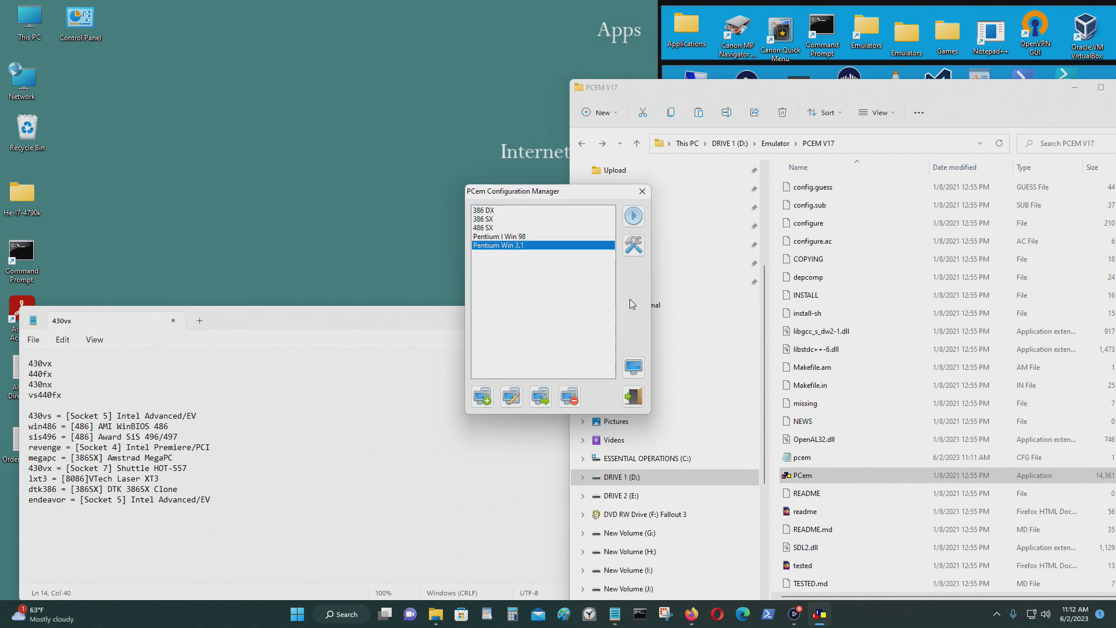
click(635, 216)
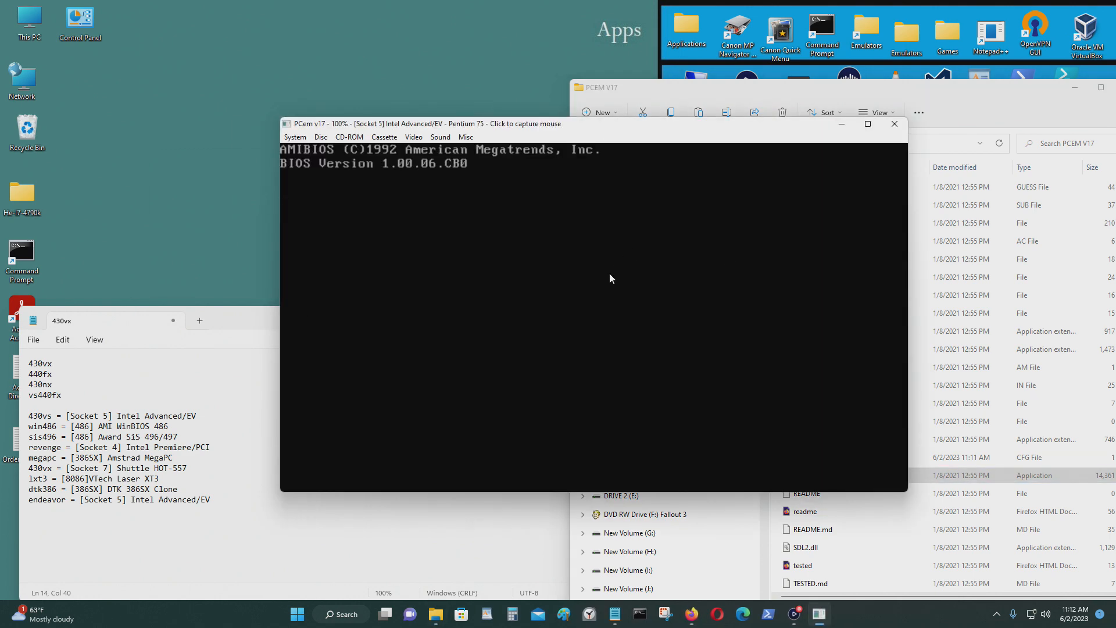
Step: Enter the BIOS setup of the booting machine, check its IDE drive entries and exit saving changes
click(673, 337)
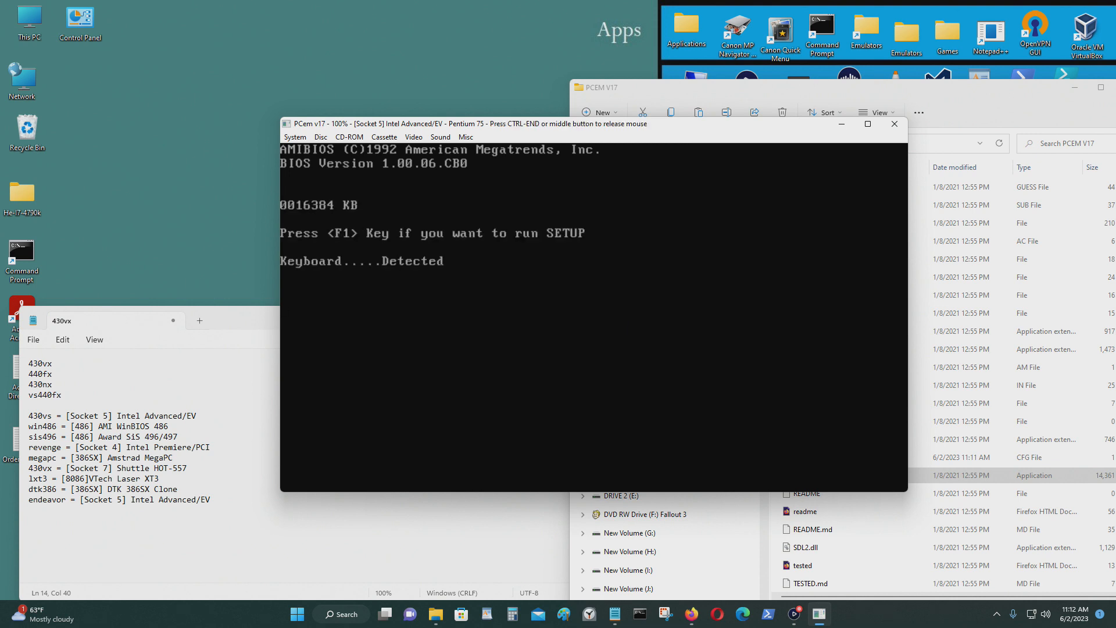
key(F1)
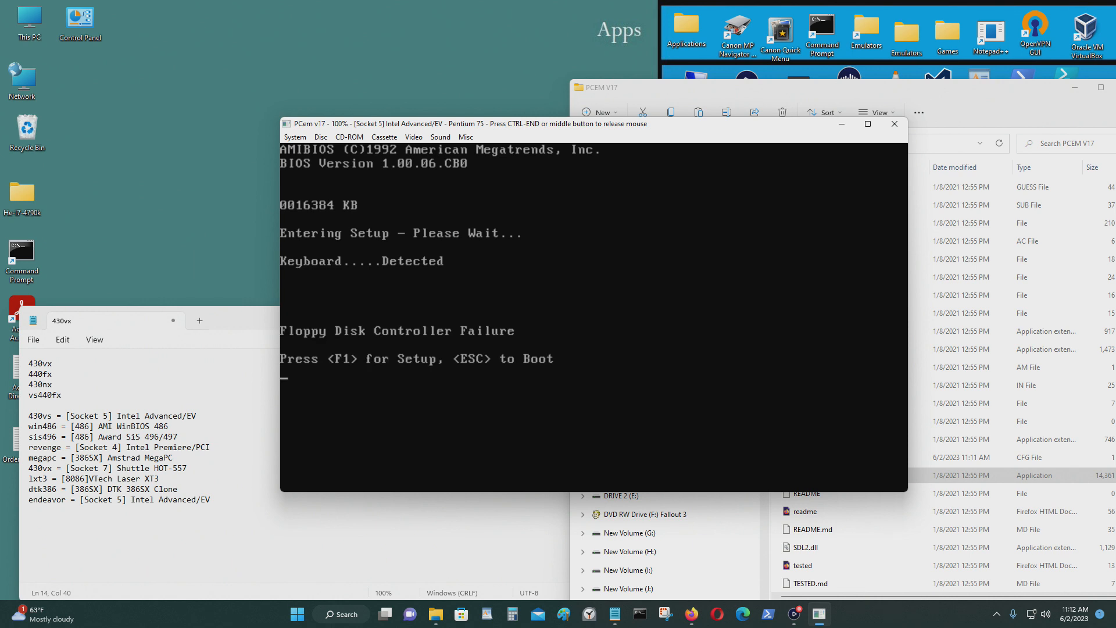
key(F1)
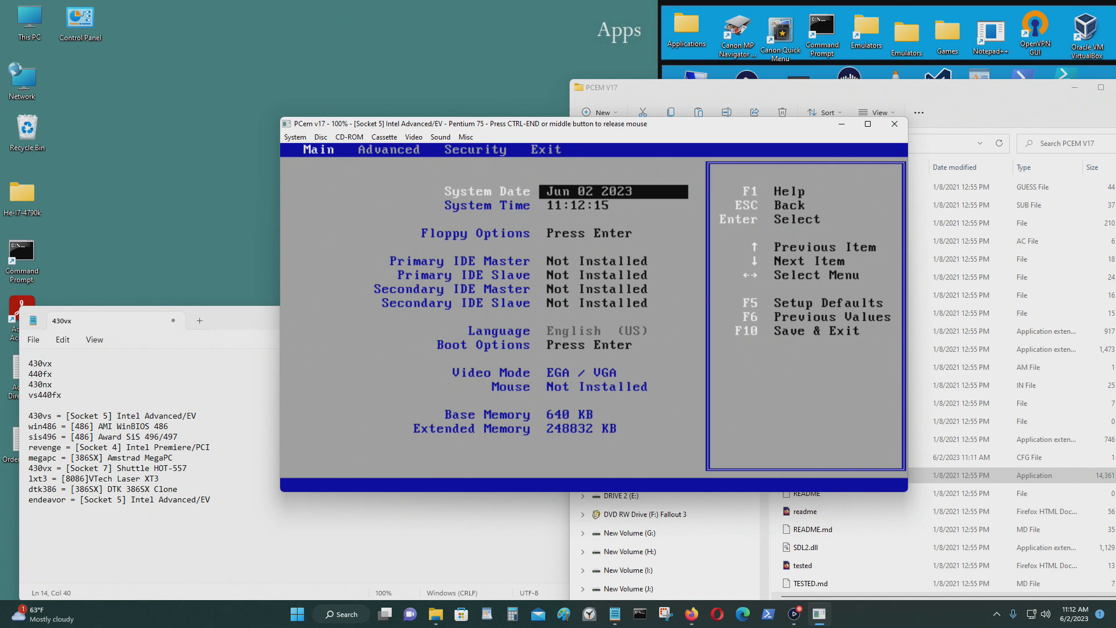
key(F10)
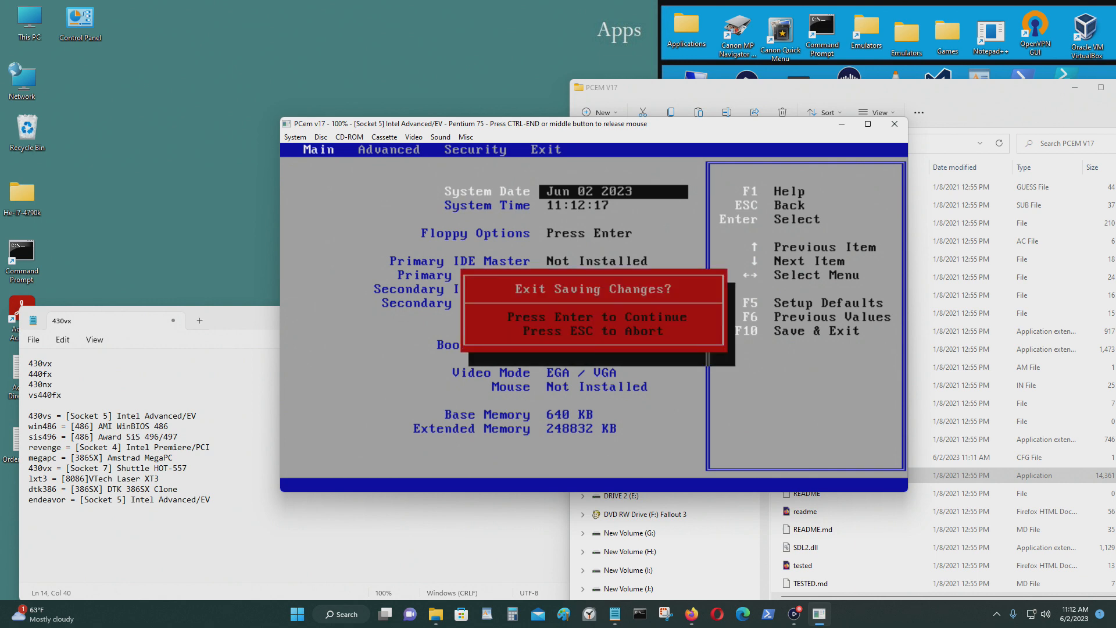
key(Return)
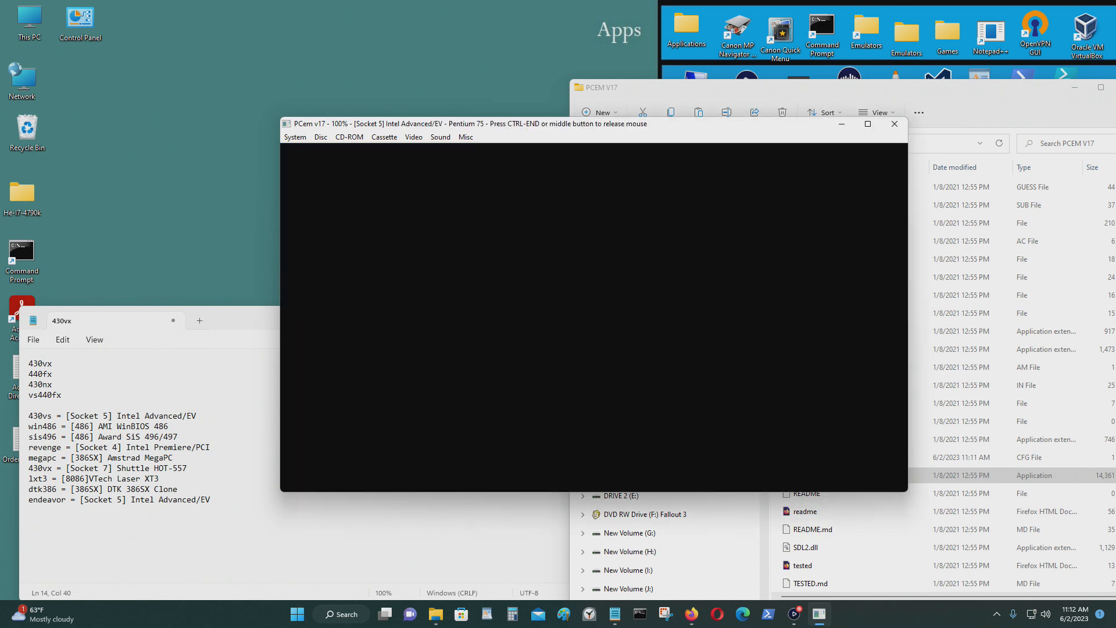
Step: Release the captured mouse, shut down the Pentium Win 3.1 machine and quit the configuration manager
key(ctrl+End)
click(294, 137)
click(317, 180)
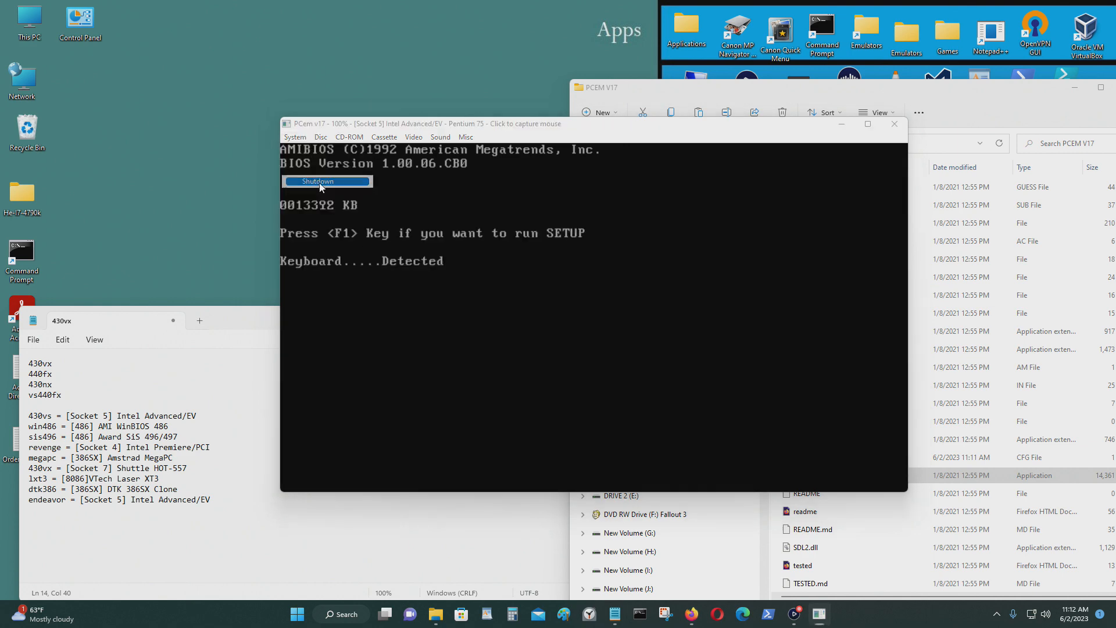
click(473, 364)
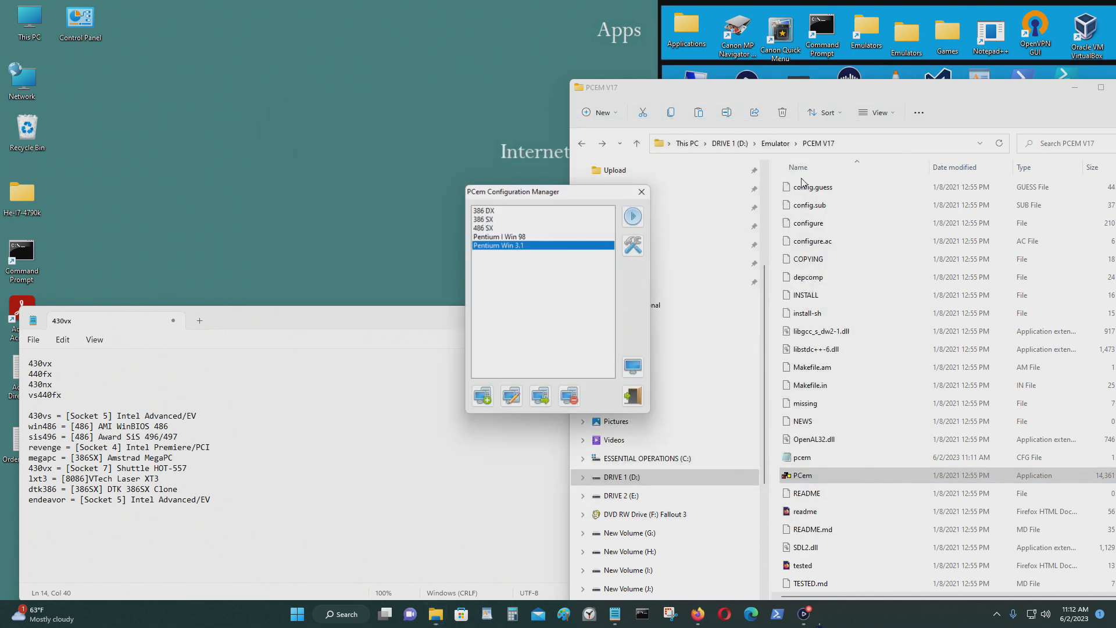
click(633, 396)
Step: Open a new This PC file window and bring the PCEM V17 folder window back beside it
click(448, 614)
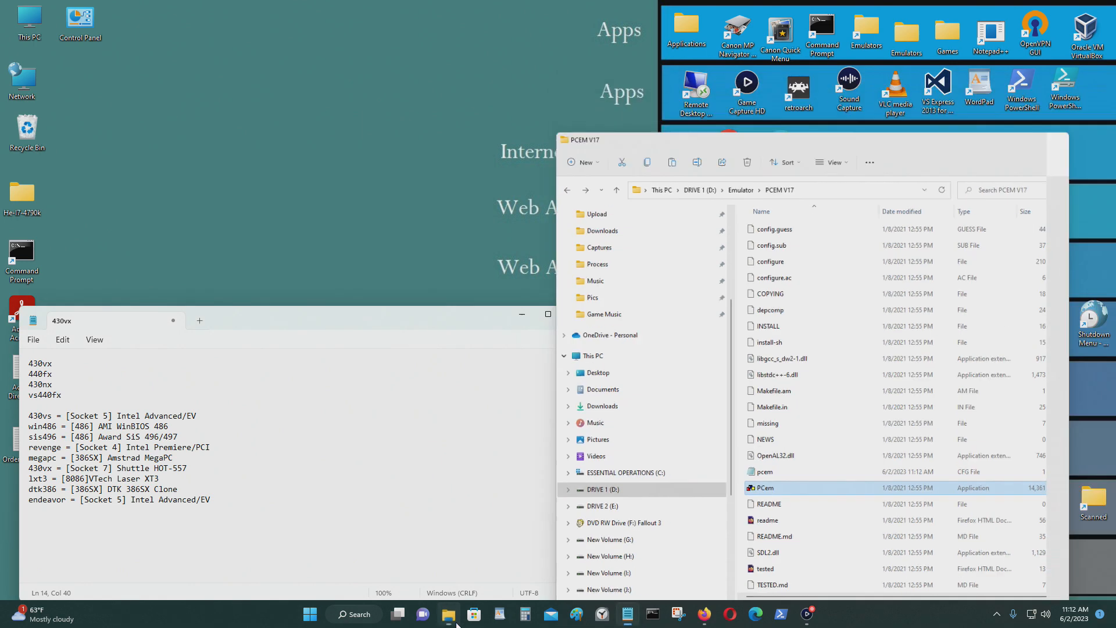
click(473, 614)
click(1103, 8)
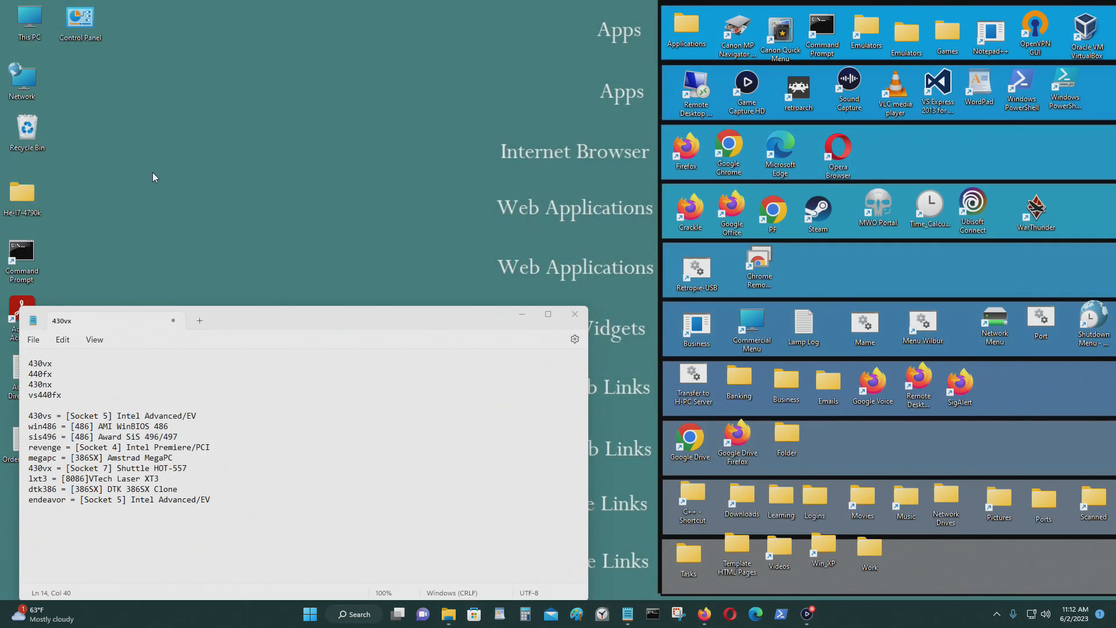
key(super+e)
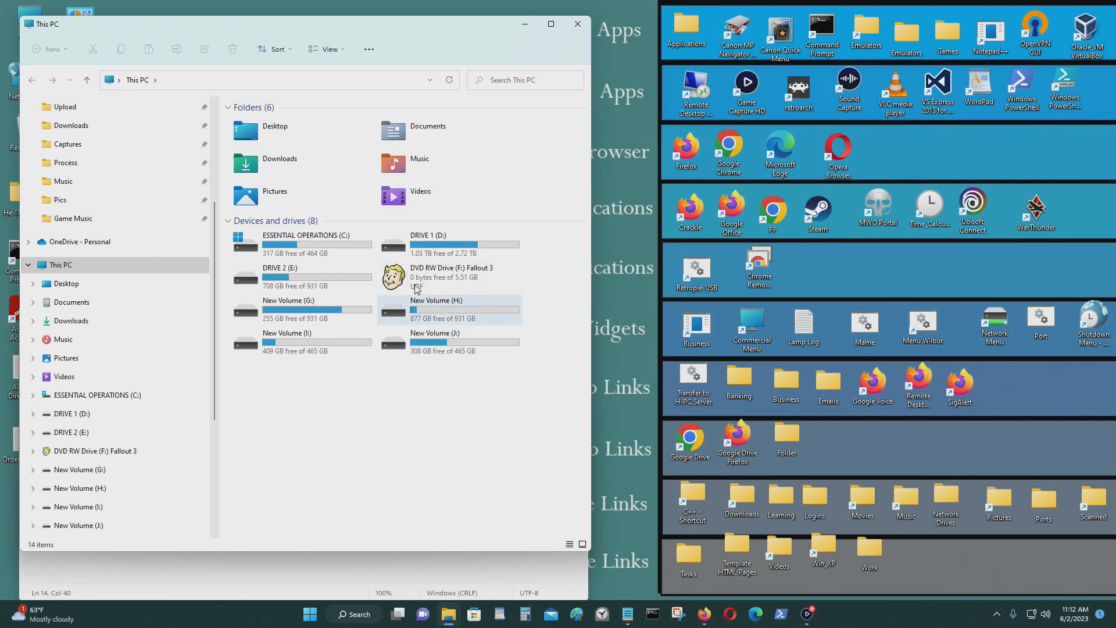
click(451, 621)
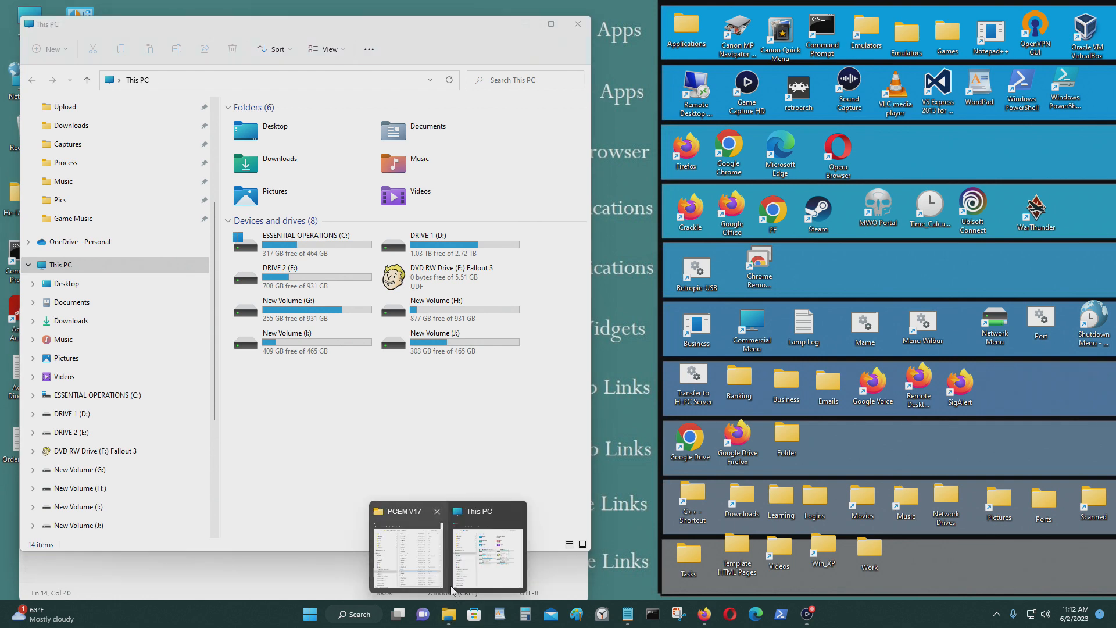
click(407, 549)
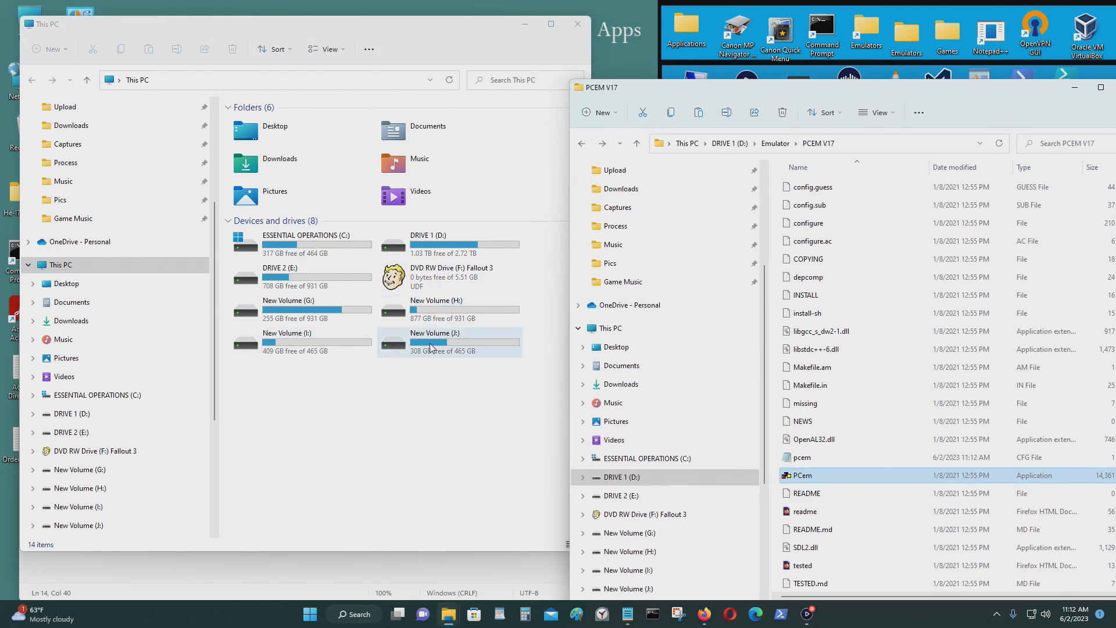
Step: Browse New Volume (I:) through Emulators and Roms, Utilities, BIOS and x86 to the PCEM folder
double_click(329, 346)
double_click(262, 120)
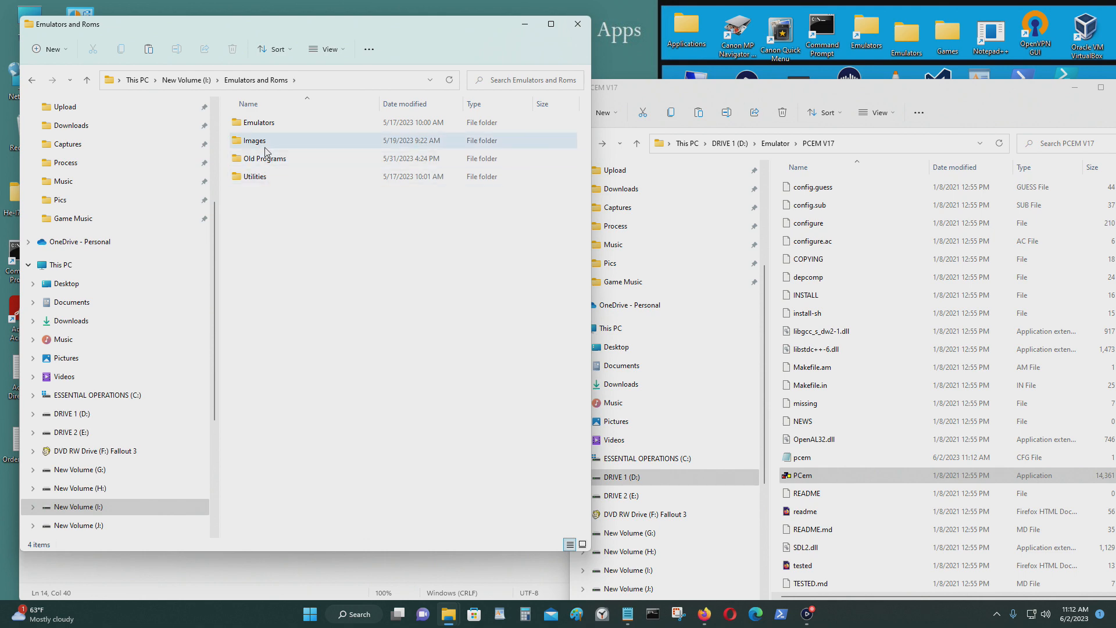
click(266, 177)
double_click(266, 177)
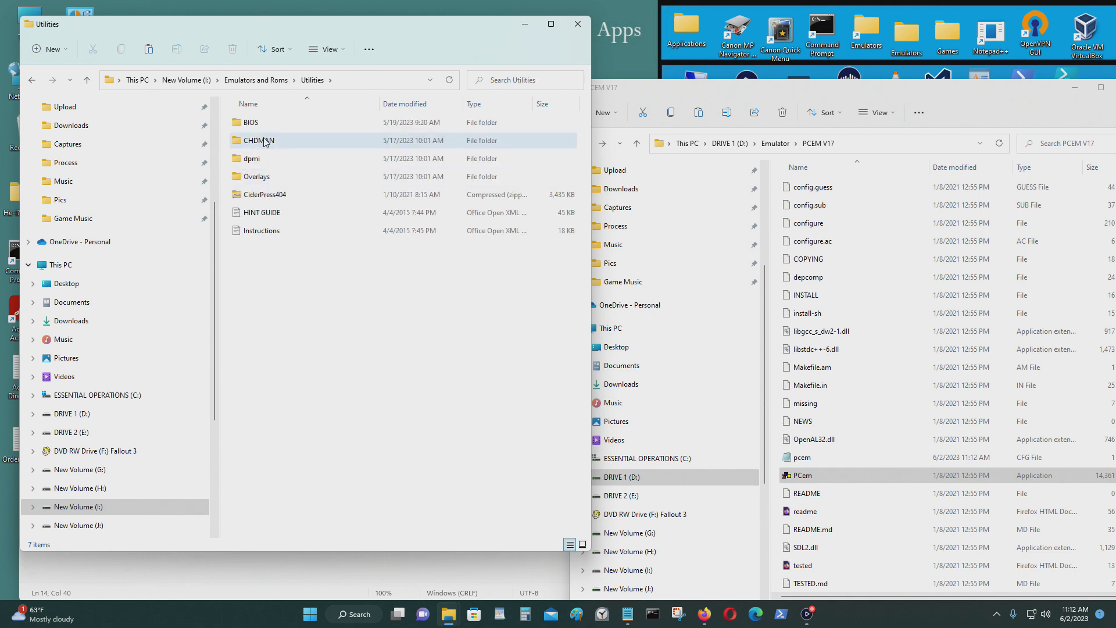
double_click(267, 123)
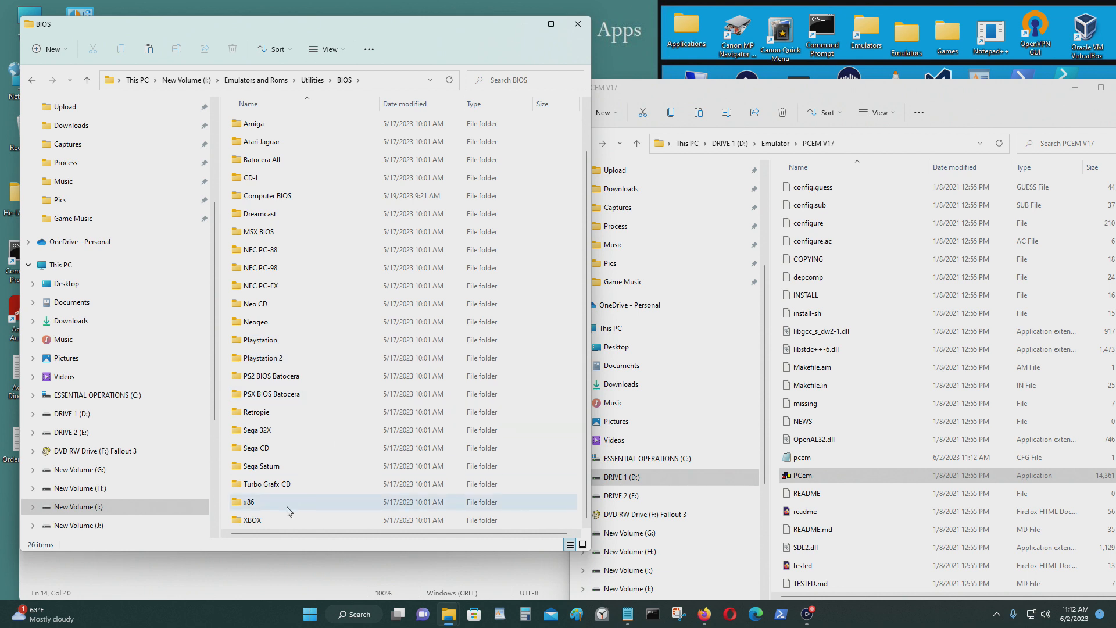
double_click(287, 510)
double_click(312, 142)
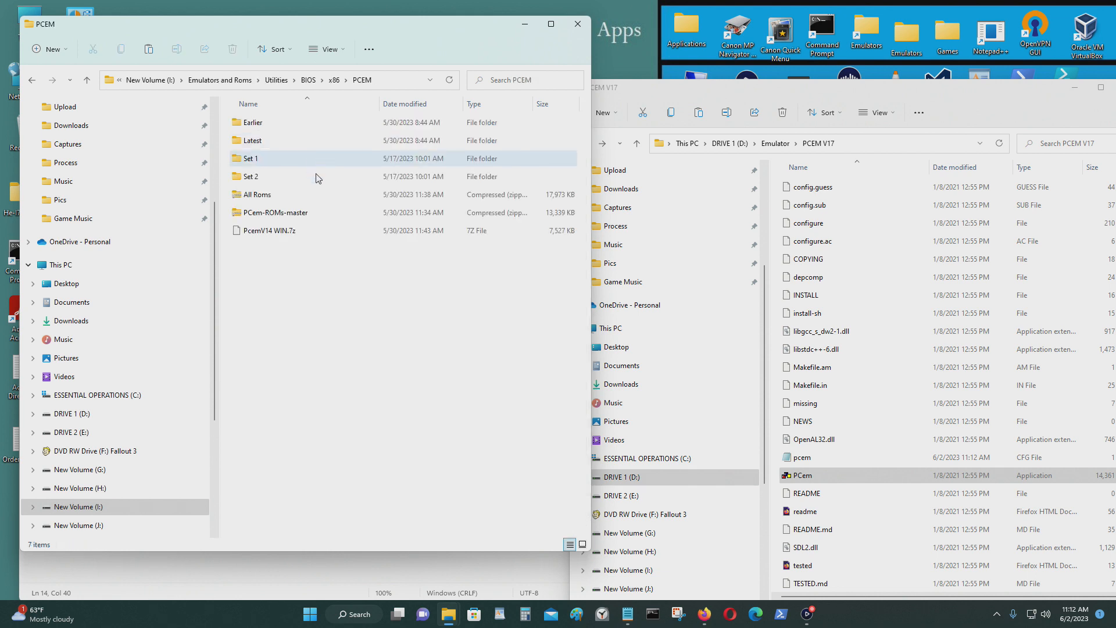
Step: Open the PCem-ROMs-master archive and view the files in its endeavor folder
double_click(271, 214)
double_click(252, 123)
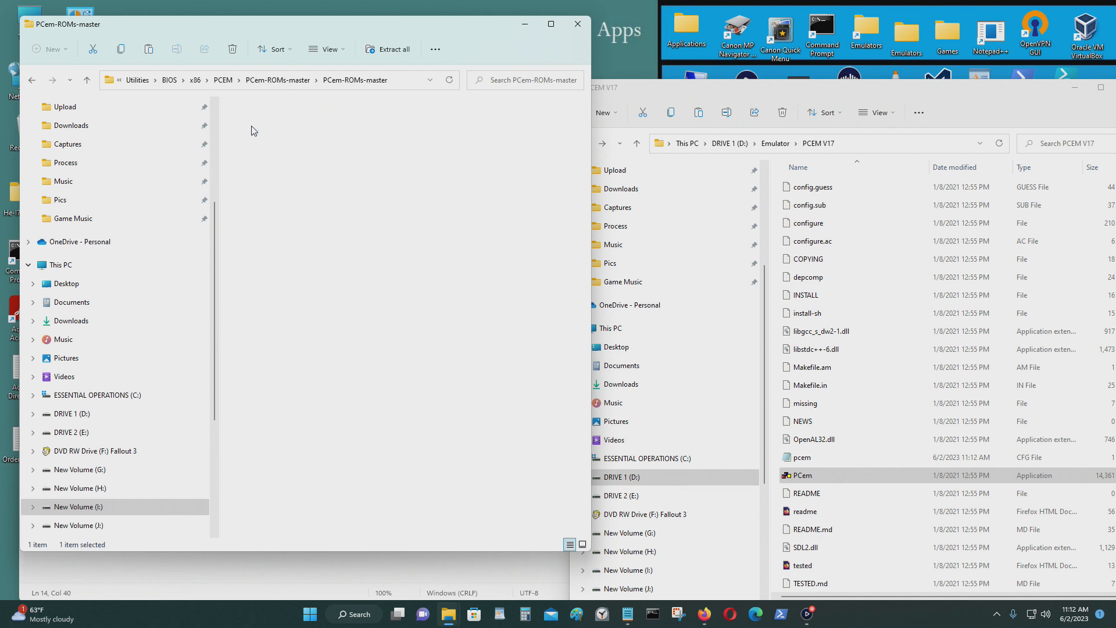
scroll(378, 367, down, 7)
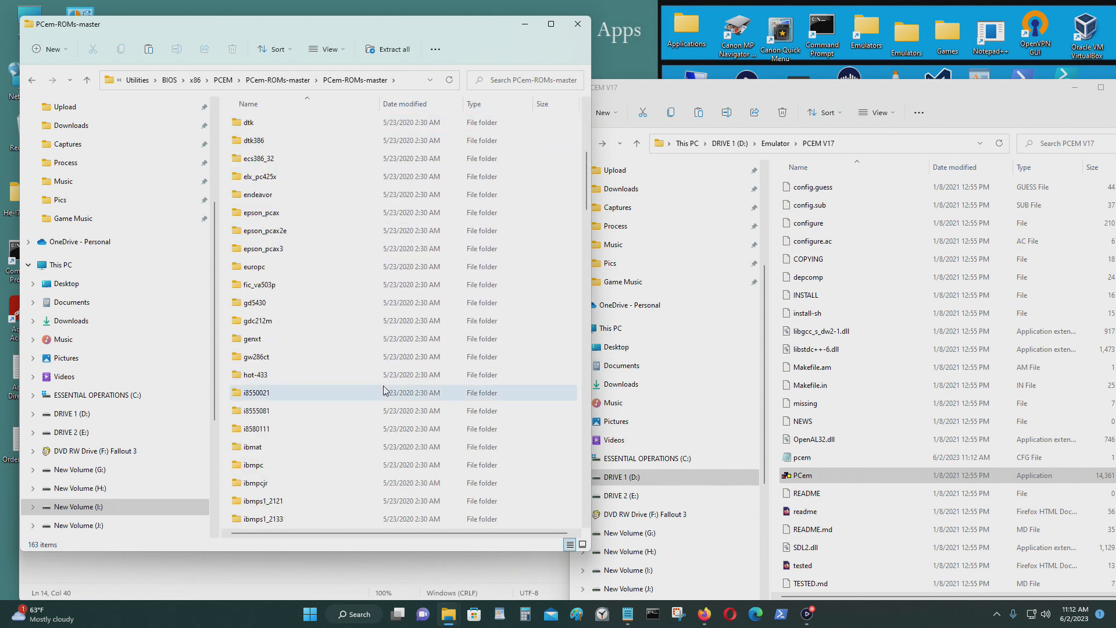
scroll(384, 391, down, 6)
scroll(384, 396, up, 1)
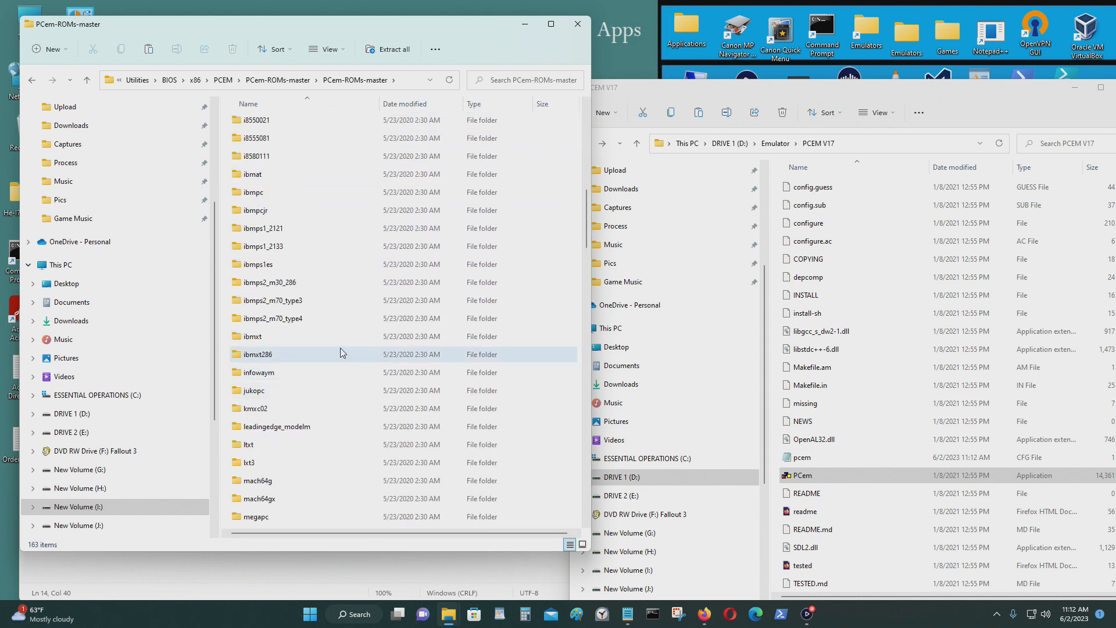
scroll(309, 299, up, 3)
scroll(309, 300, up, 2)
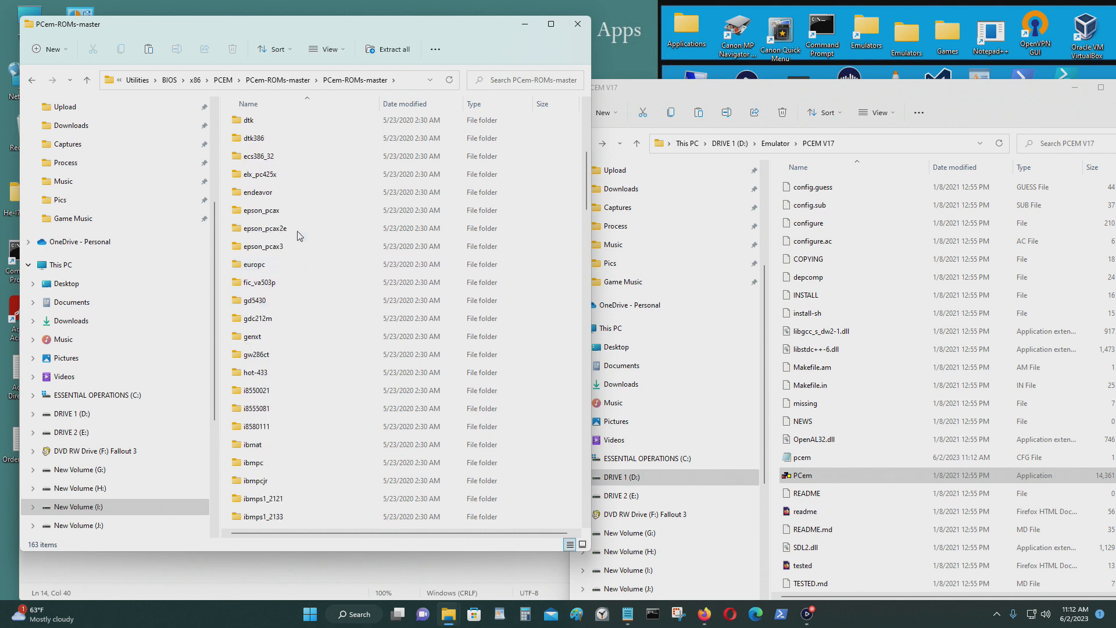
double_click(273, 193)
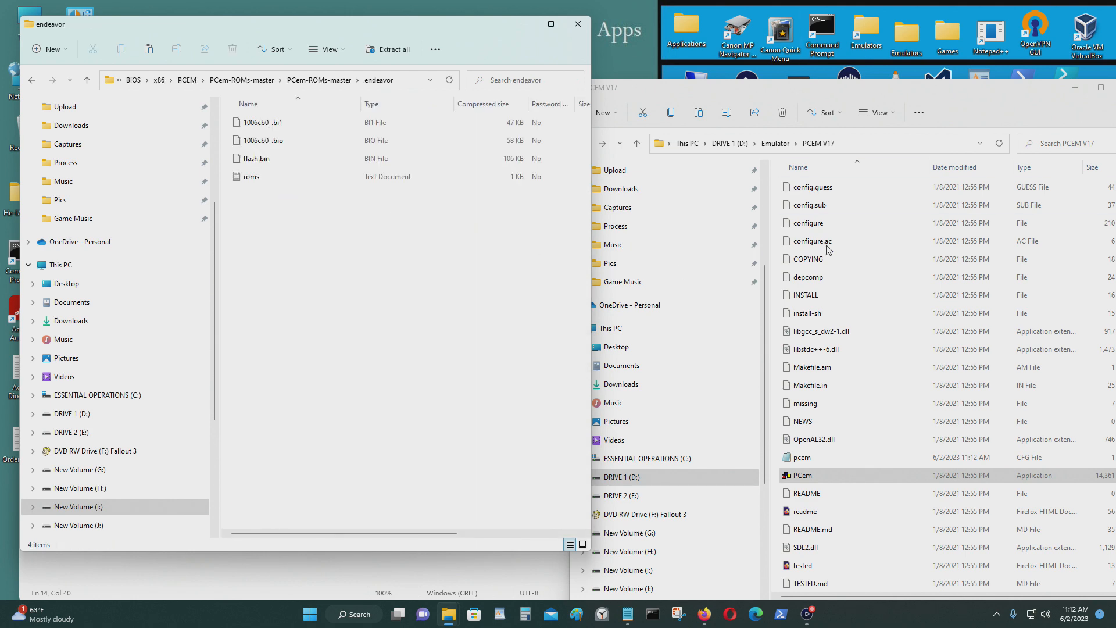
Step: Delete the existing endeavor folder from the roms folder of PCEM V17
scroll(828, 249, up, 5)
click(820, 261)
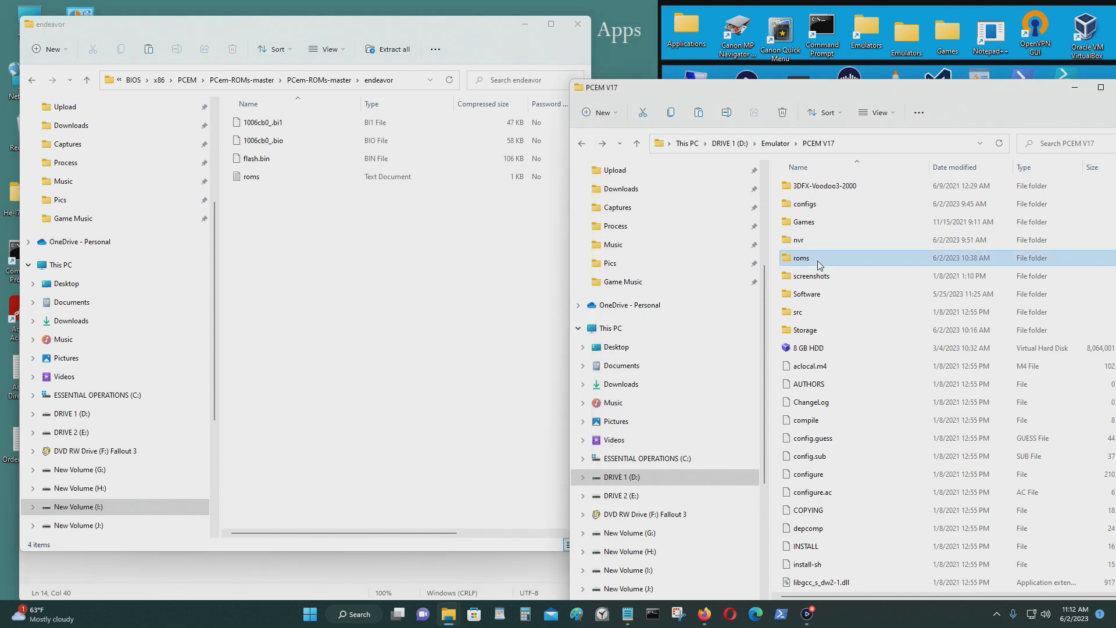
double_click(820, 261)
scroll(838, 373, down, 5)
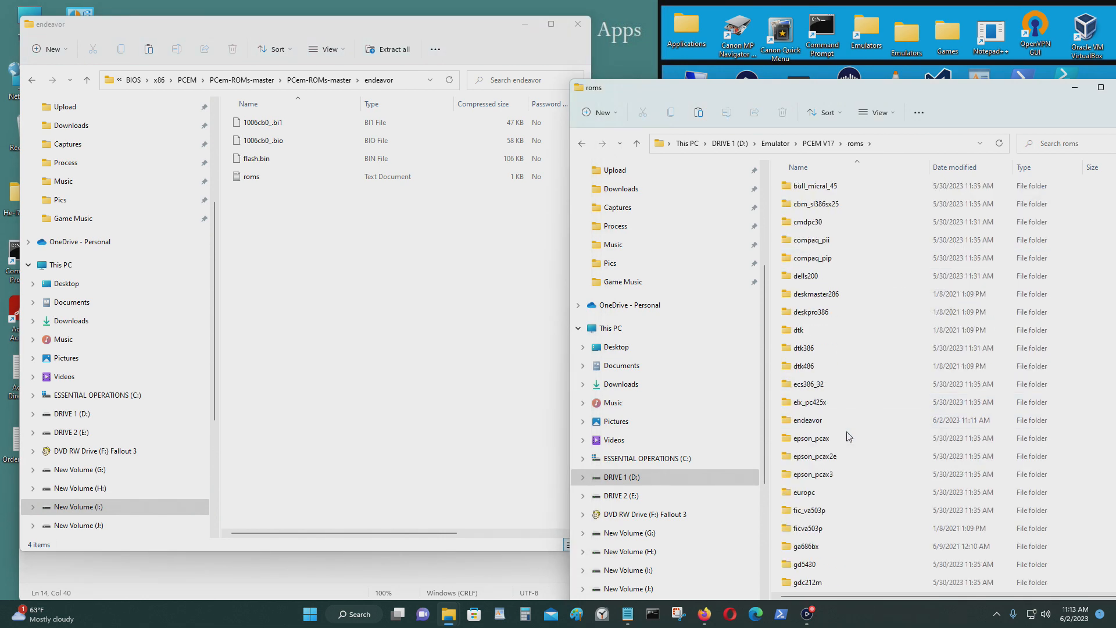
scroll(849, 436, down, 15)
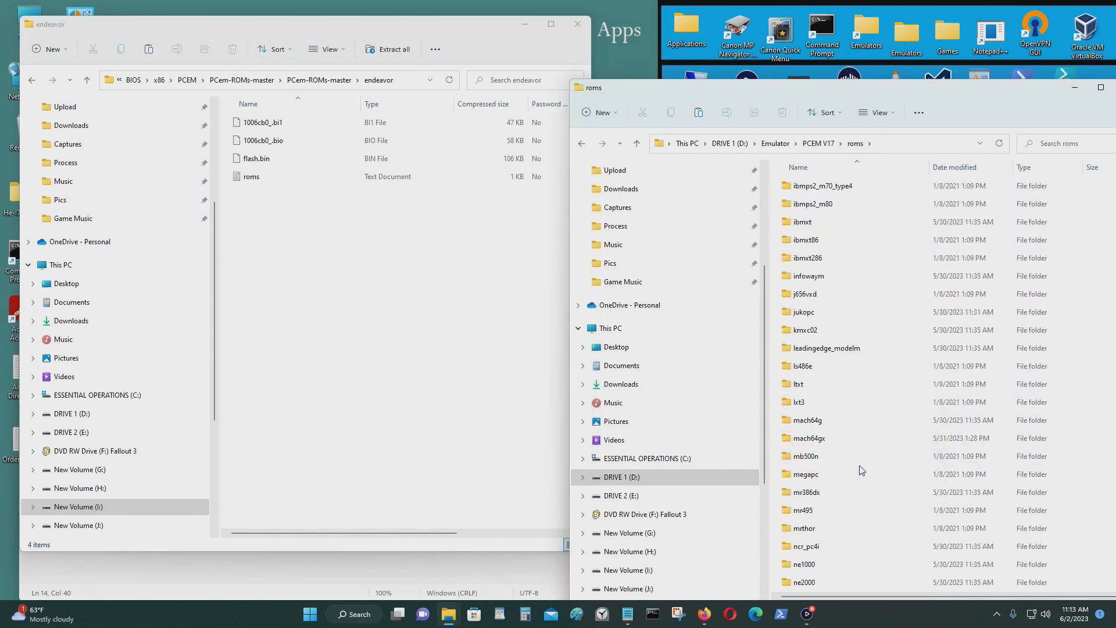
scroll(858, 413, up, 16)
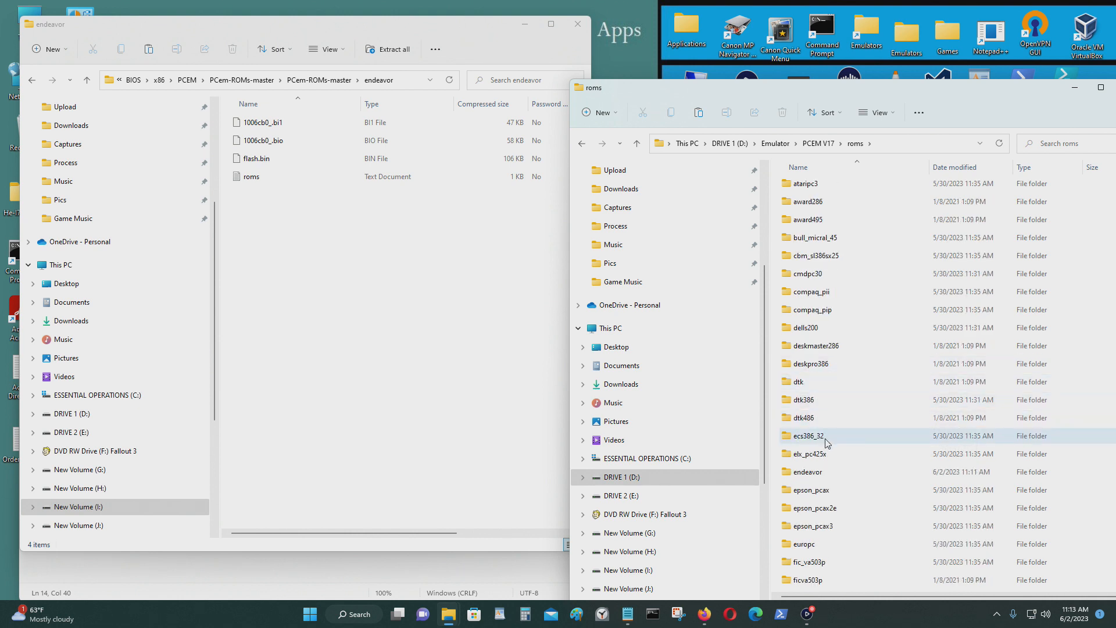
click(835, 469)
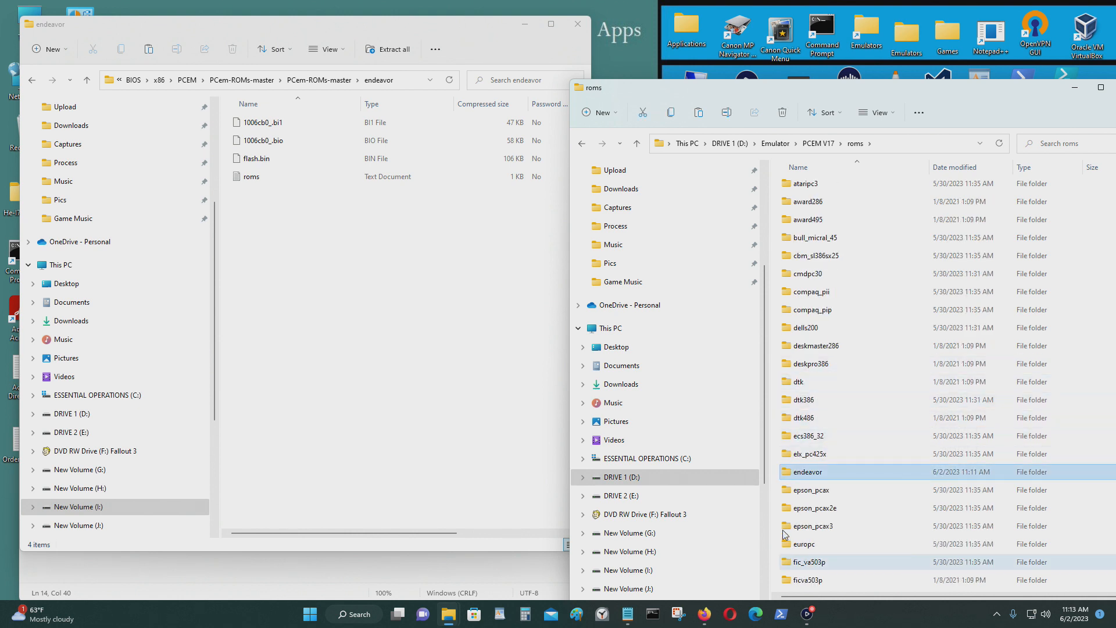
key(Delete)
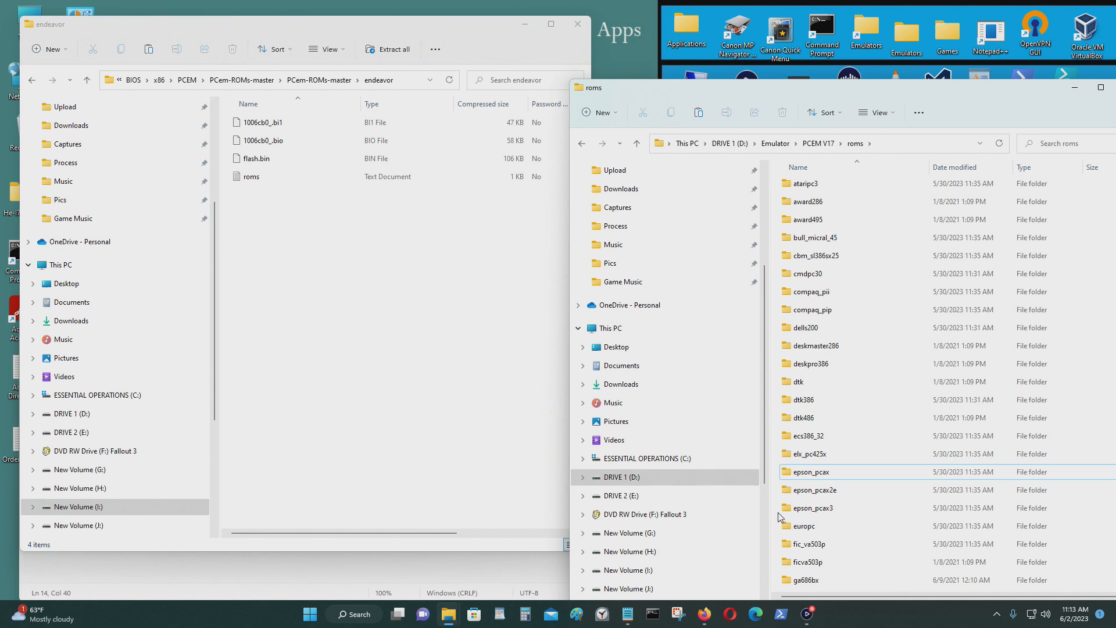
Step: Copy the endeavor folder from the PCem-ROMs-master archive into the PCEM V17 roms folder
click(581, 143)
click(32, 79)
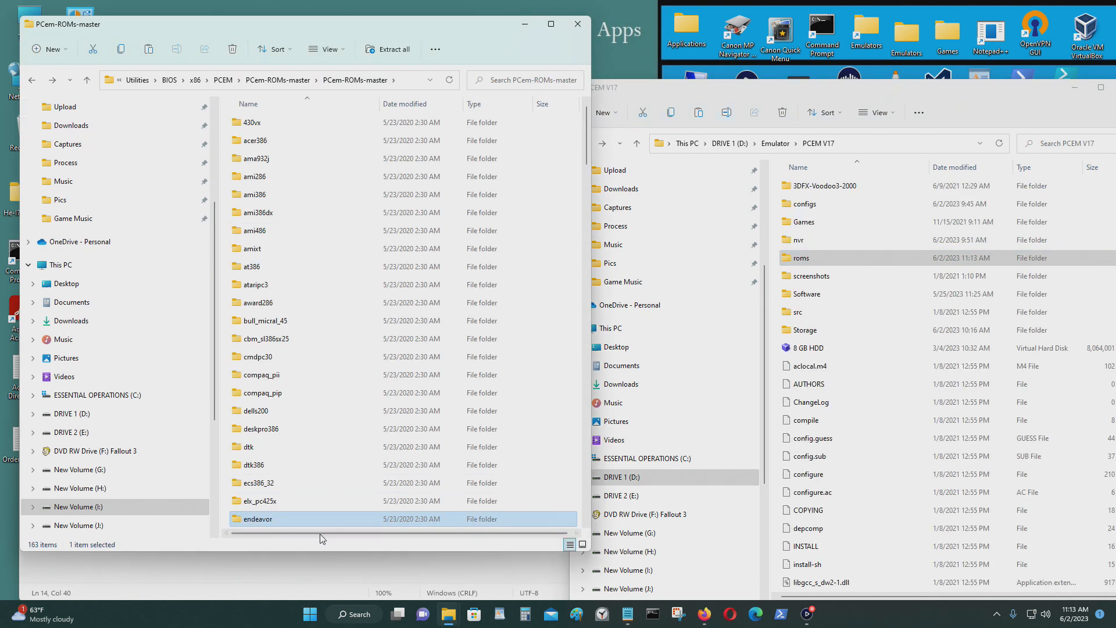
drag(321, 518, 821, 258)
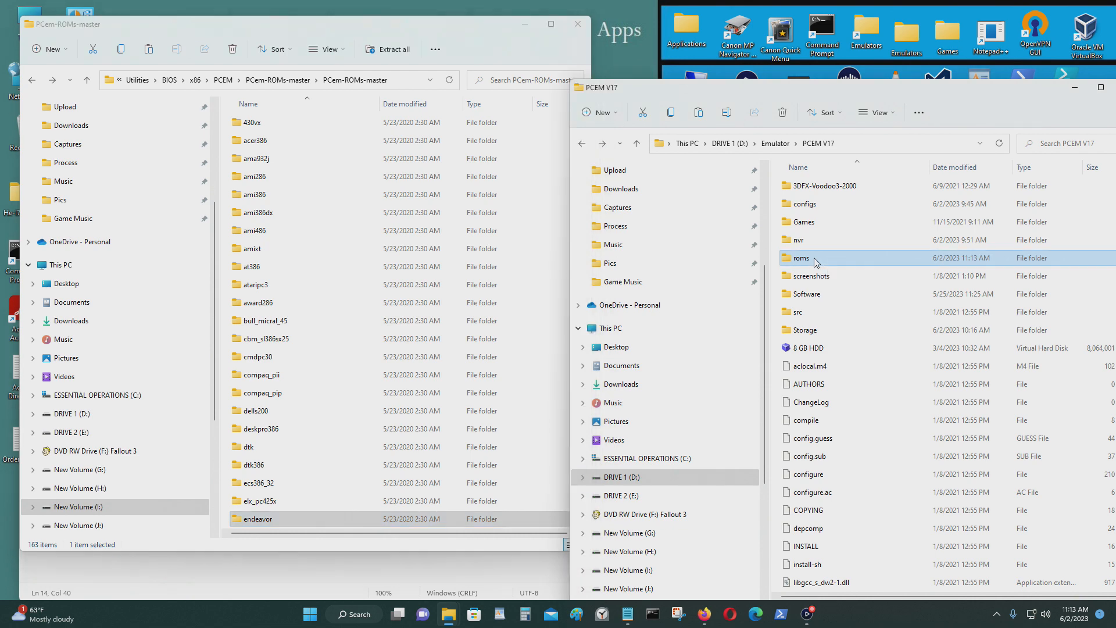
Step: Launch PCem, boot the Pentium Win 3.1 machine and check its drive entries in the BIOS setup
click(32, 80)
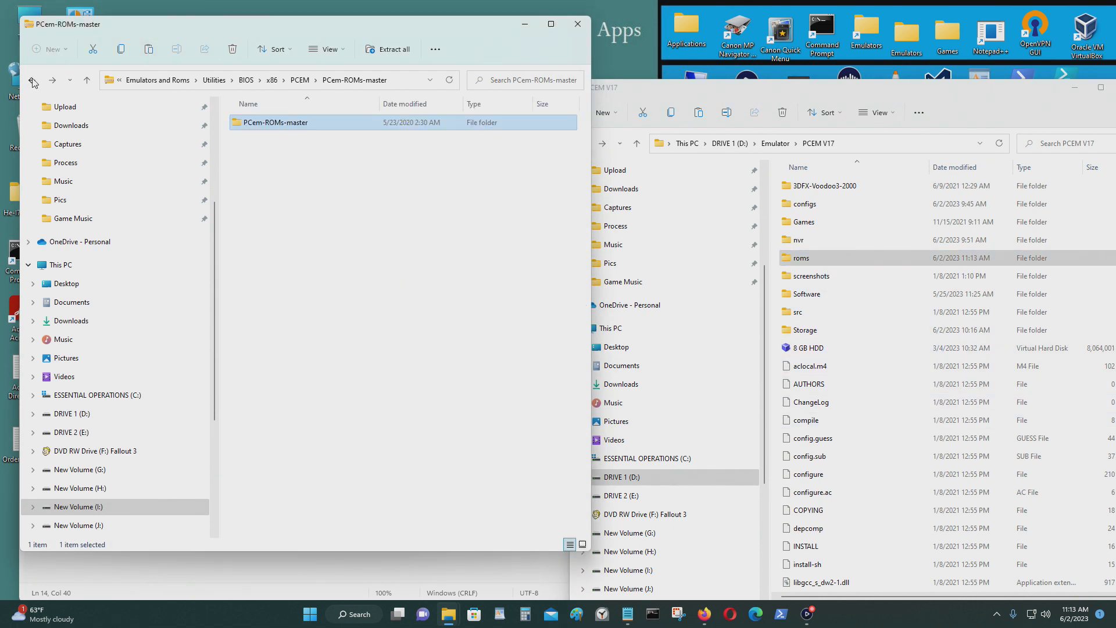
click(780, 96)
scroll(843, 261, down, 5)
double_click(845, 477)
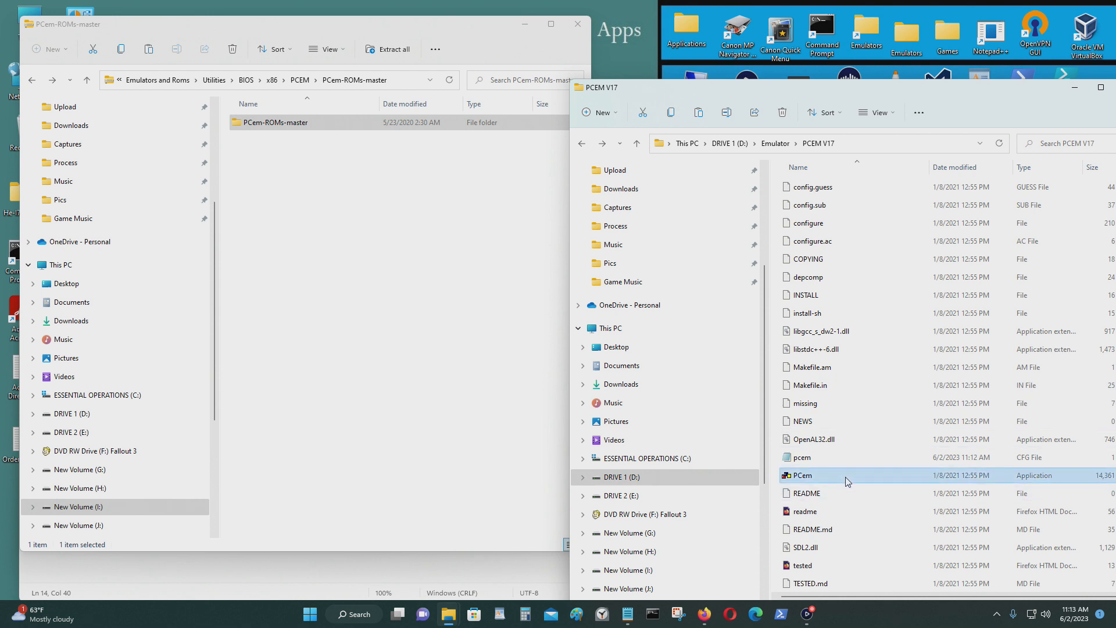
click(512, 245)
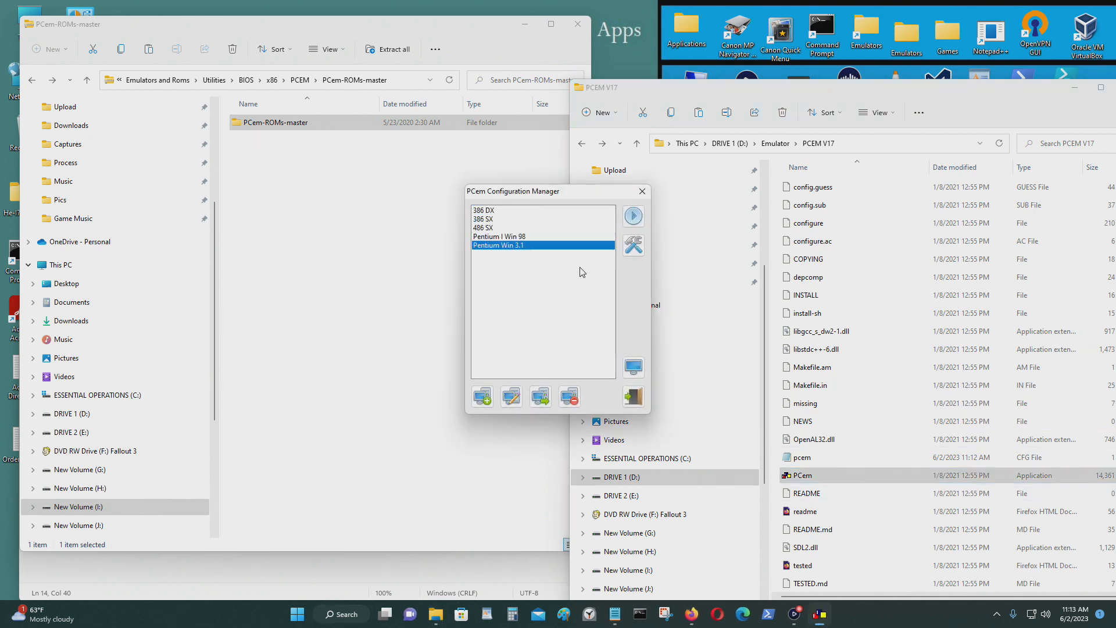
click(634, 215)
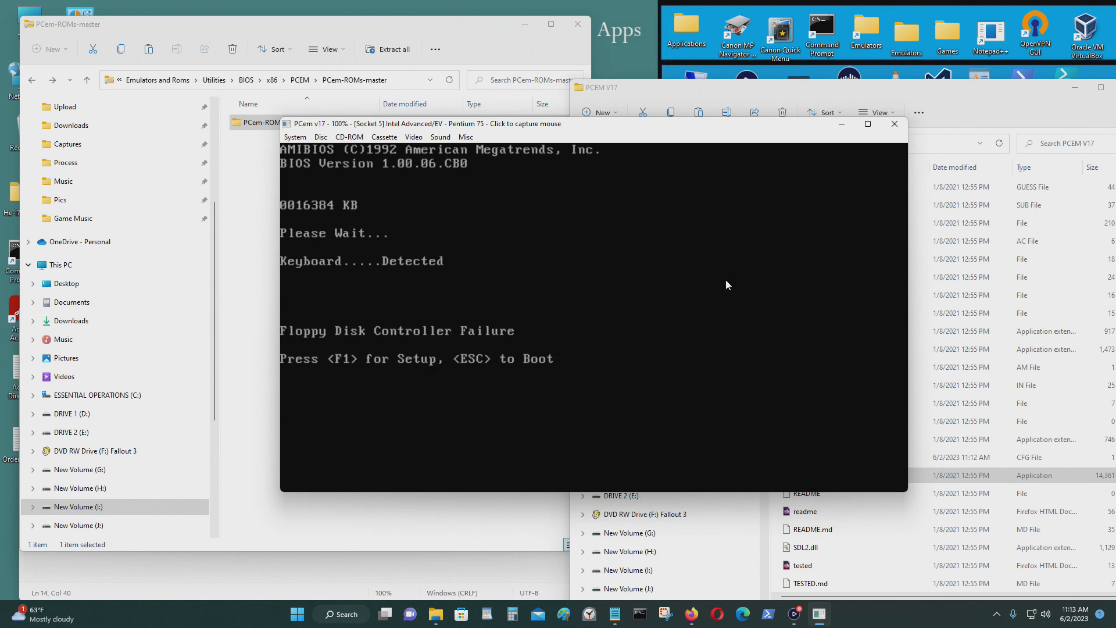
key(F1)
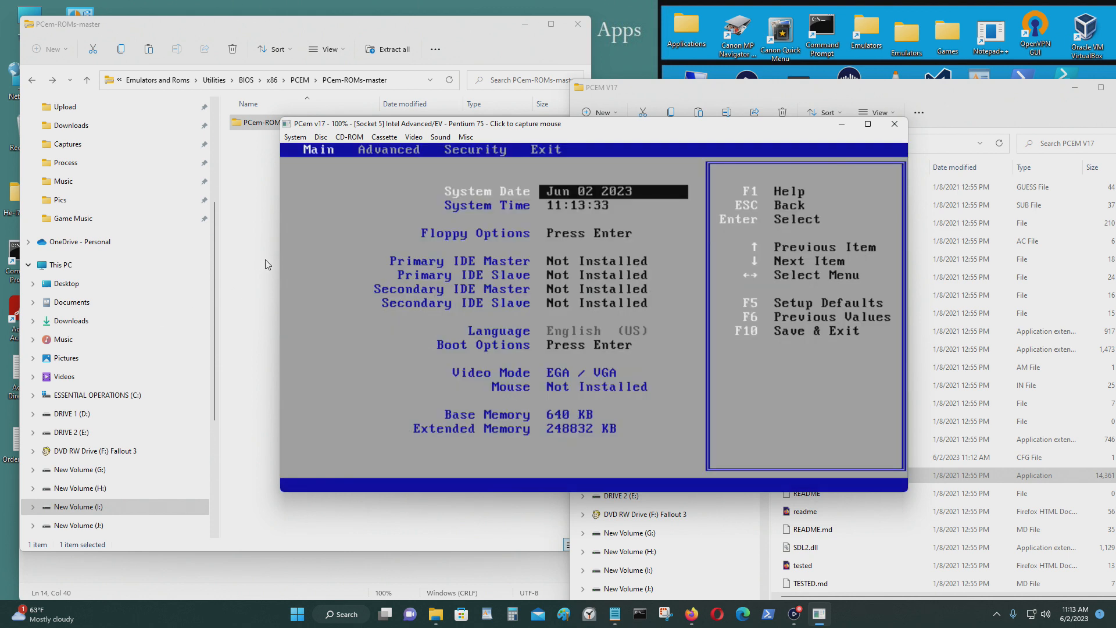
Step: Shut down the running Pentium Win 3.1 machine and confirm stopping the emulation
click(294, 137)
click(313, 182)
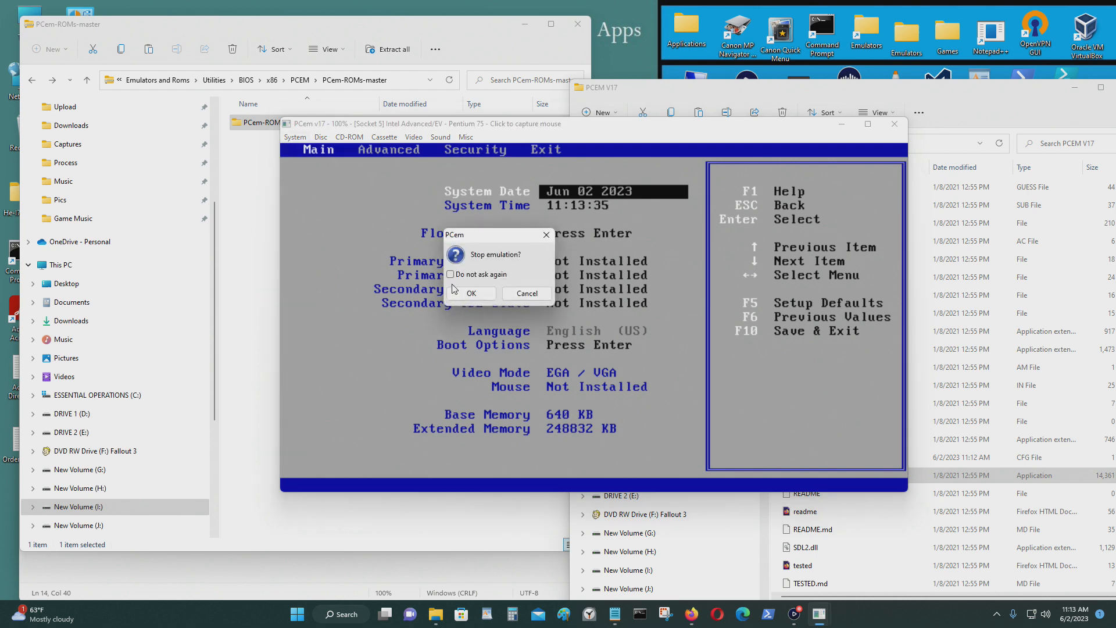
click(467, 292)
Step: Leave the PCem-ROMs-master archive and locate the endeavor folder in Set 2, with the PCEM V17 folder beside it
click(863, 308)
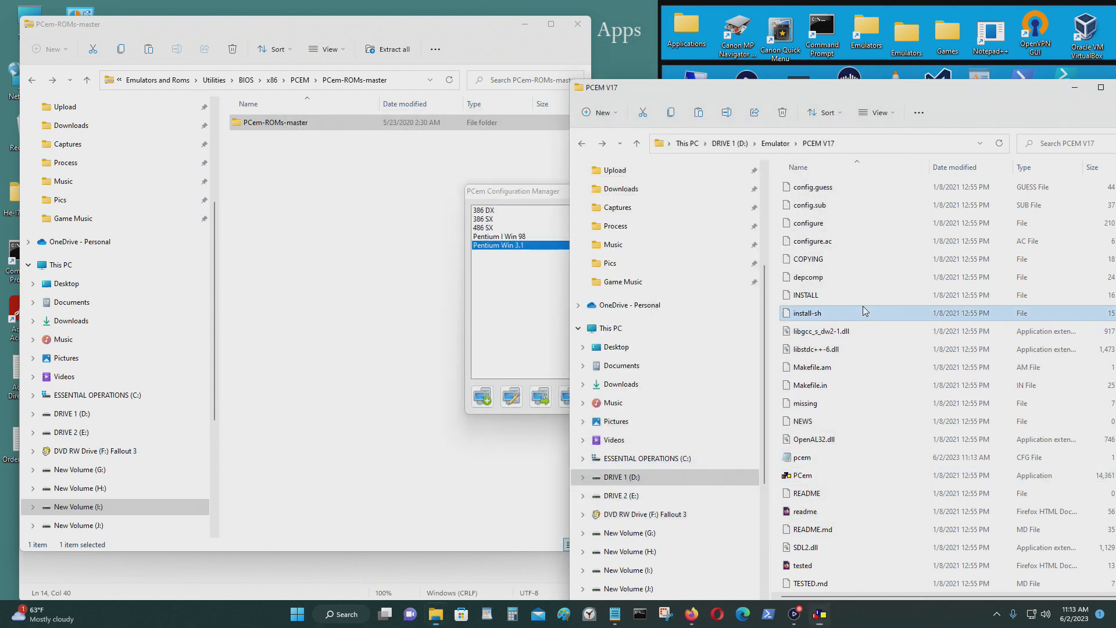
scroll(863, 306, up, 5)
click(387, 214)
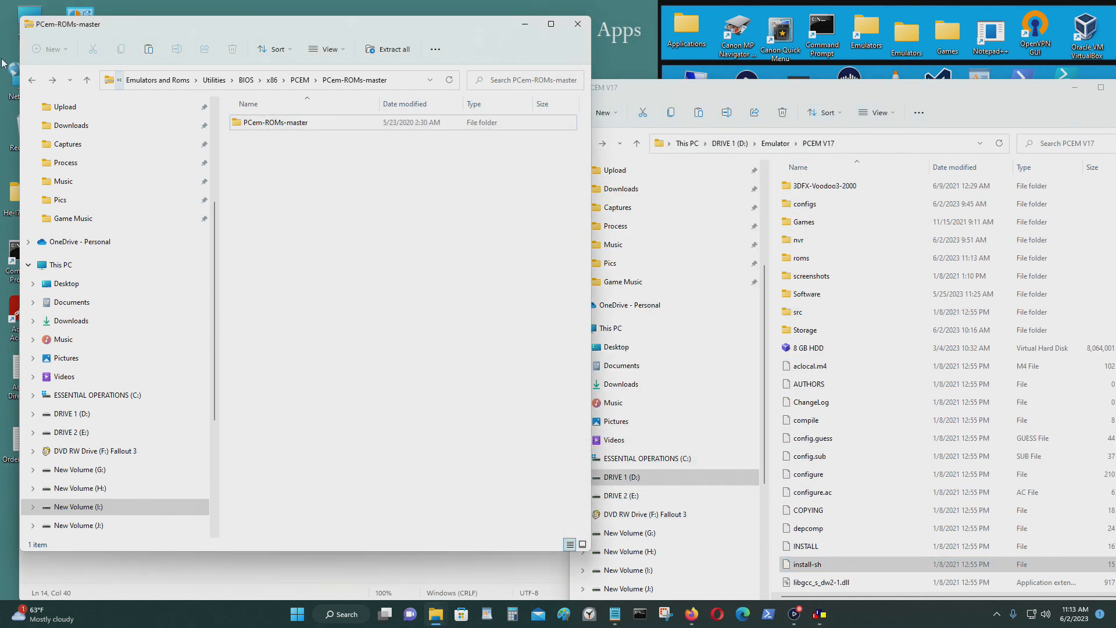
click(35, 83)
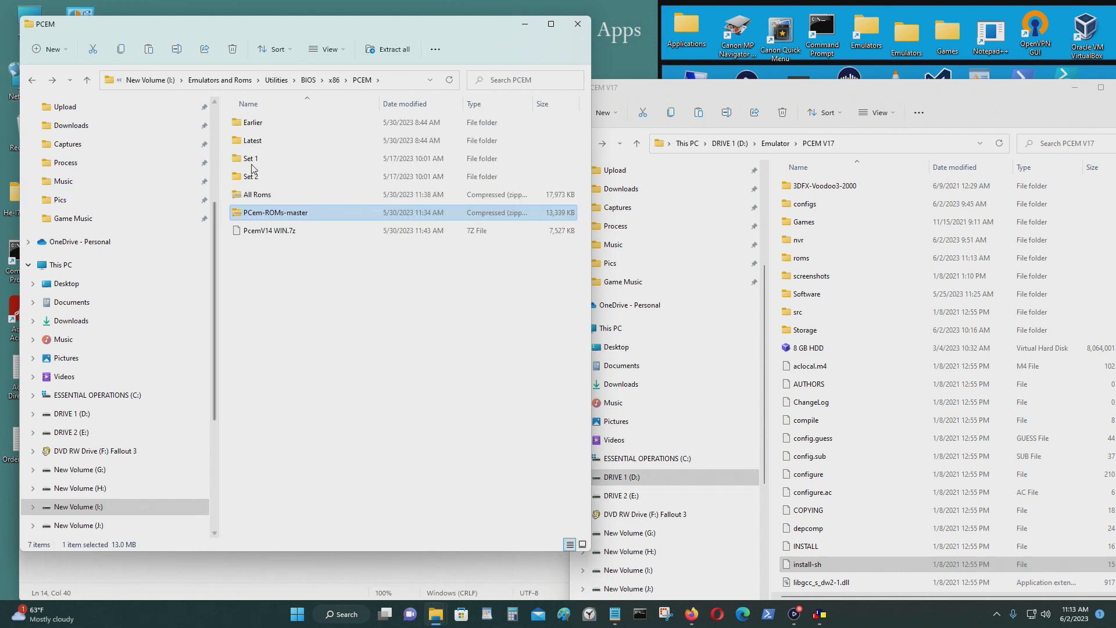
double_click(277, 183)
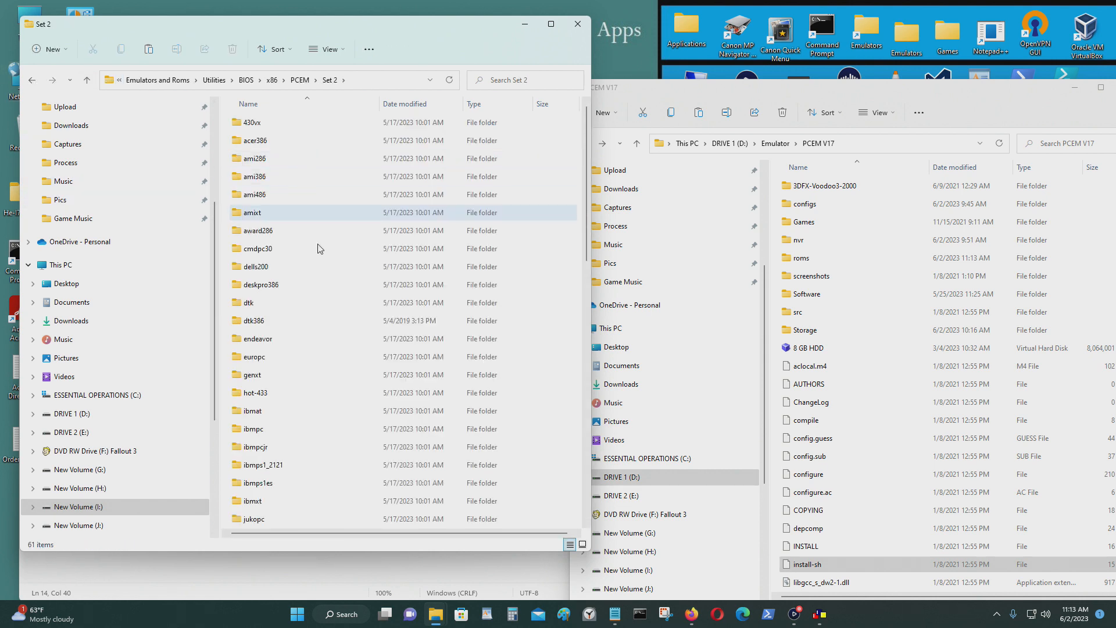
scroll(371, 432, down, 4)
scroll(370, 431, down, 1)
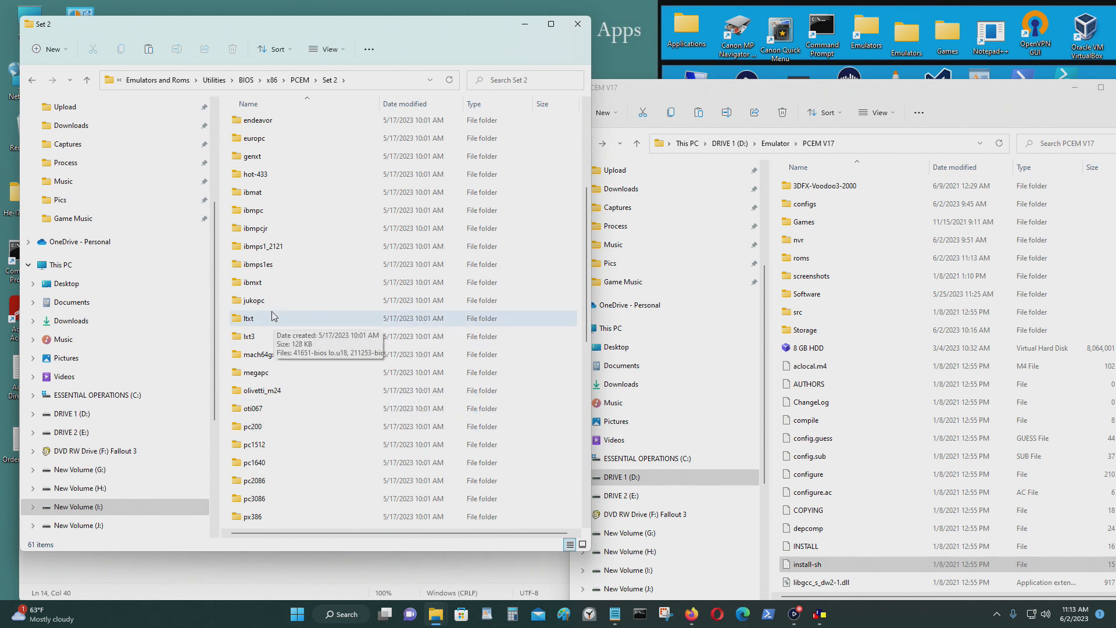
scroll(278, 308, up, 2)
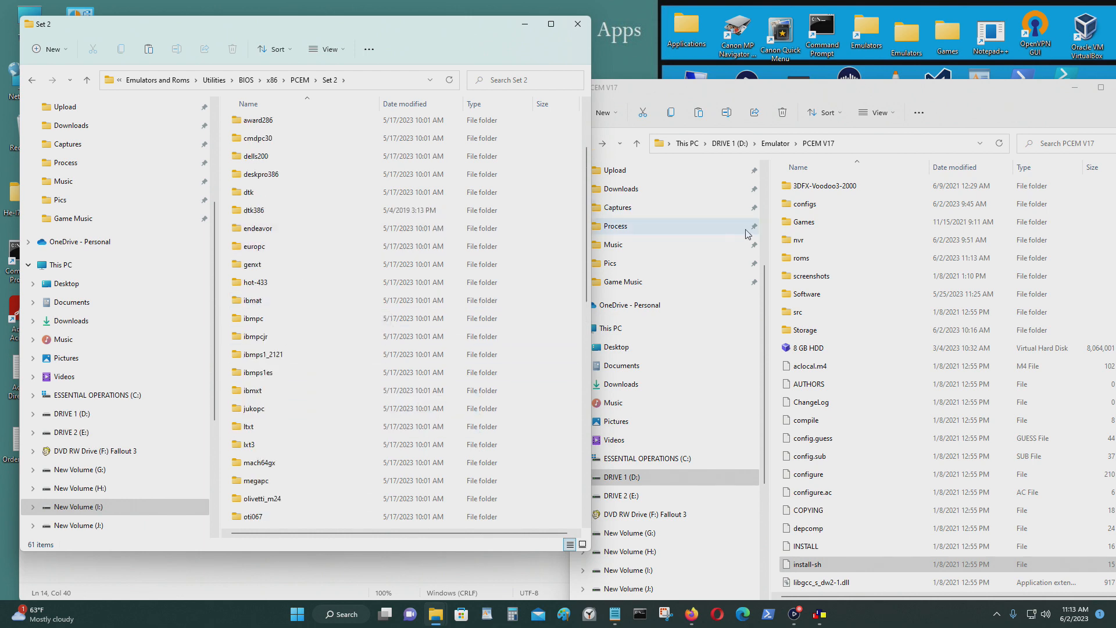
Step: Delete the endeavor folder from the PCEM V17 roms folder and quit the PCem configuration manager
double_click(814, 258)
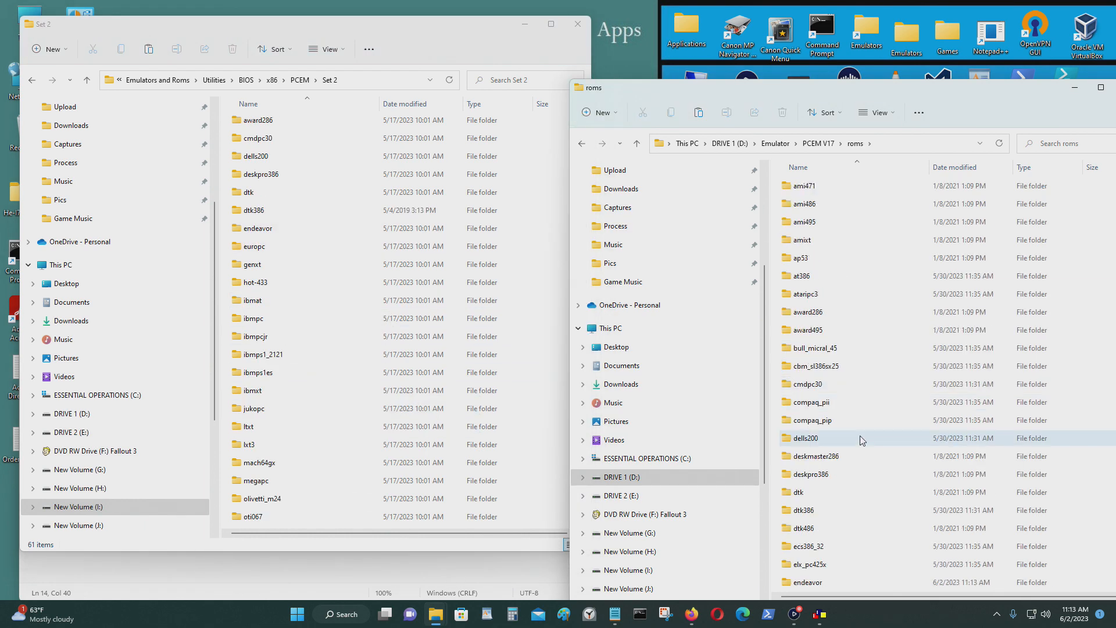
scroll(863, 445, down, 4)
click(850, 477)
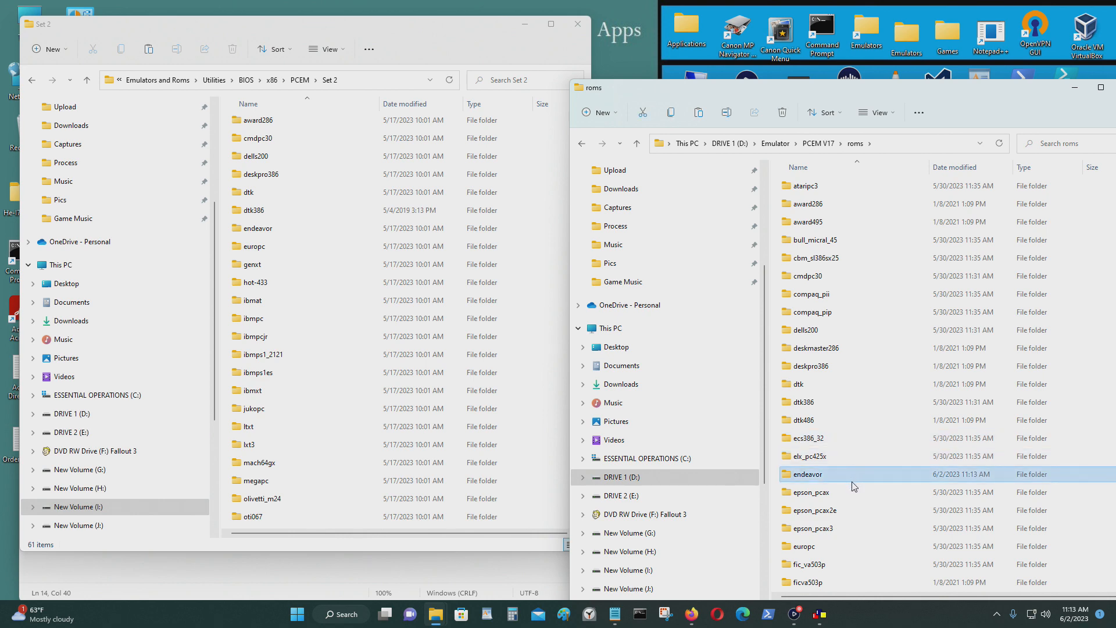
key(Delete)
click(820, 617)
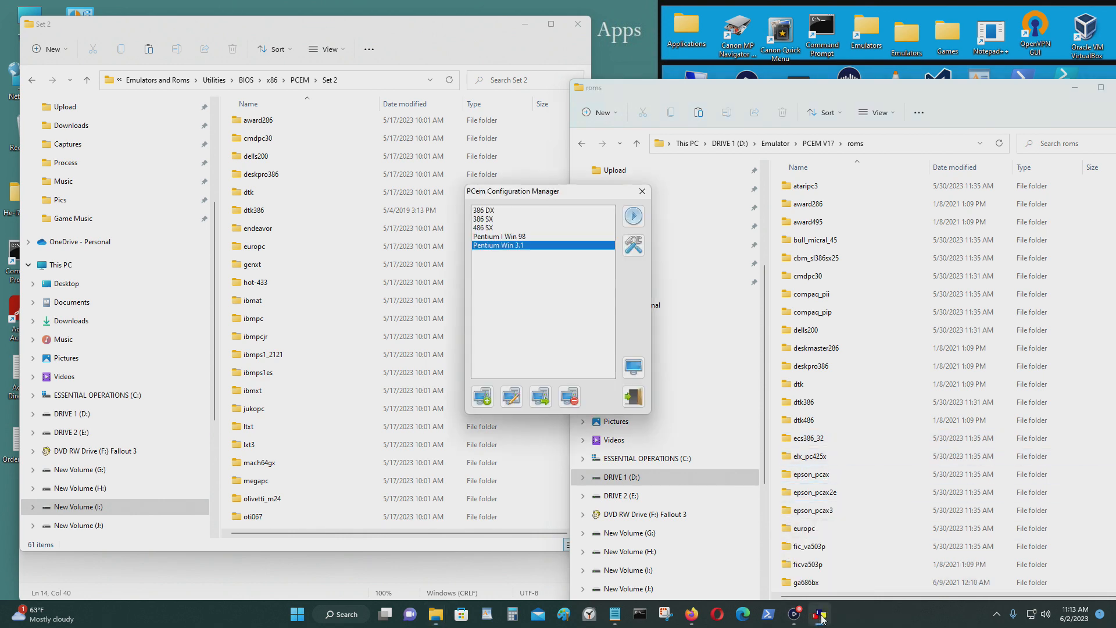
click(646, 373)
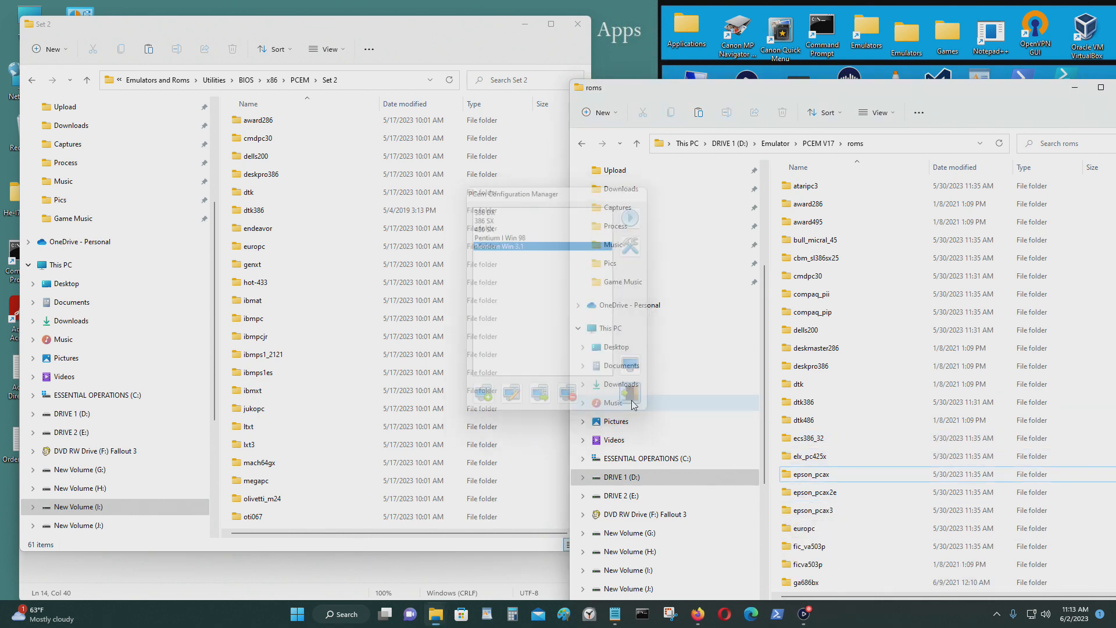
Step: Copy the endeavor folder from Set 2 into the PCEM V17 roms folder
click(323, 229)
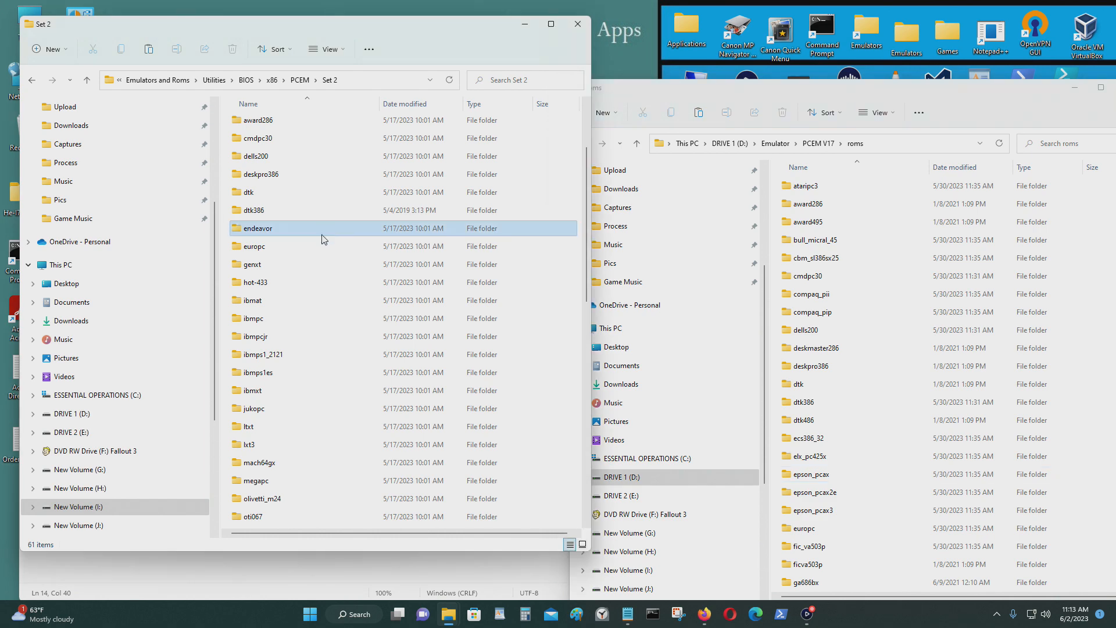
click(667, 99)
click(582, 143)
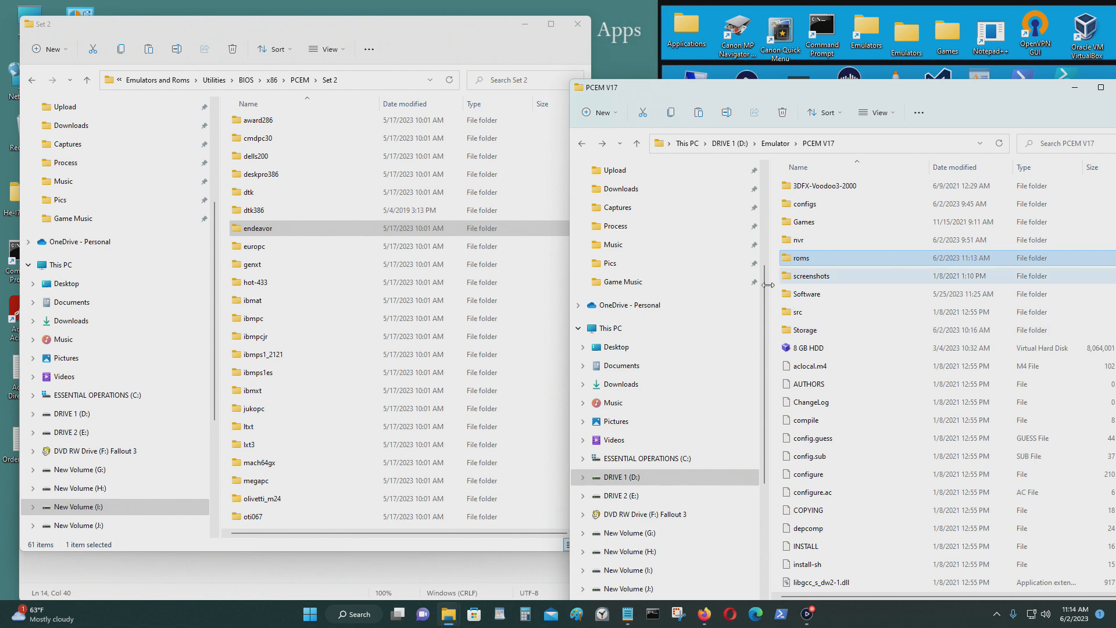
Step: Launch PCem, boot the Pentium Win 3.1 machine and enter its BIOS setup
scroll(896, 455, down, 5)
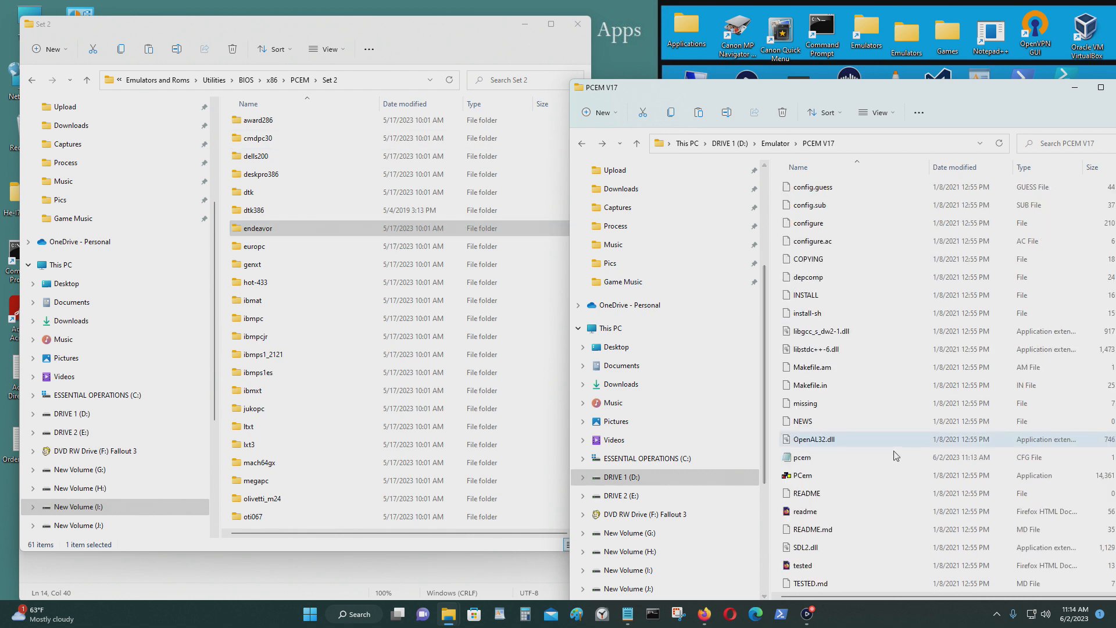
double_click(837, 480)
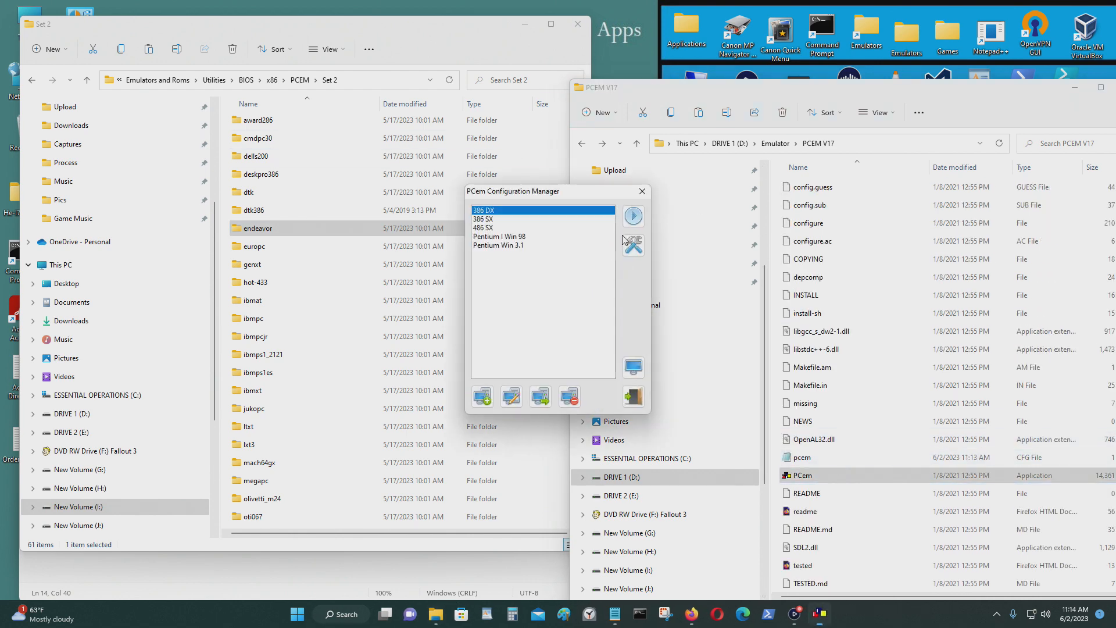
click(522, 246)
click(634, 217)
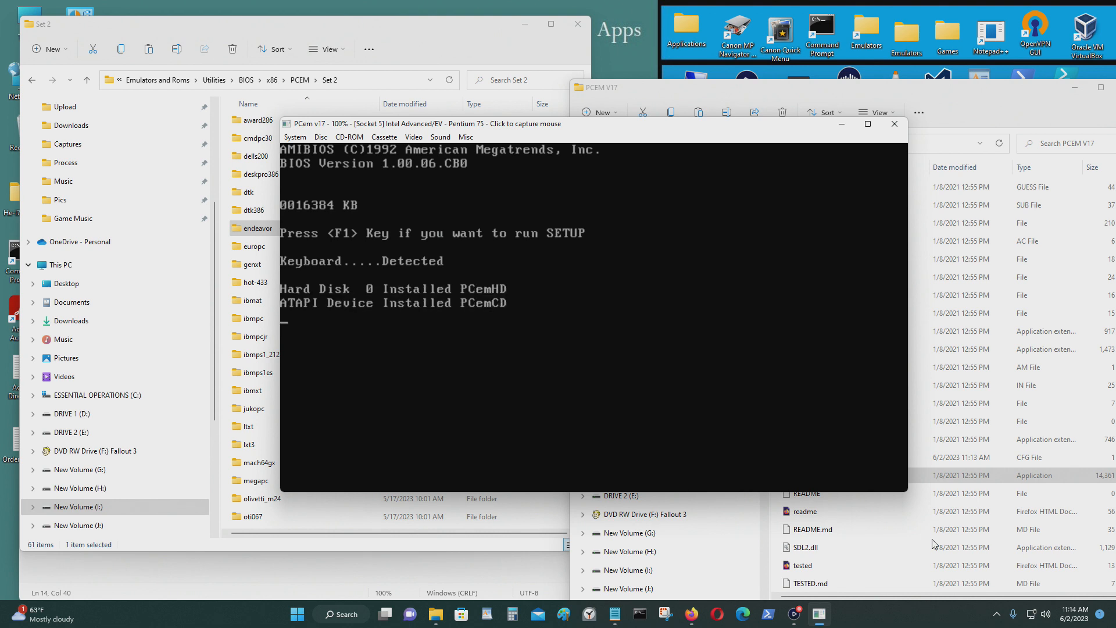
key(F1)
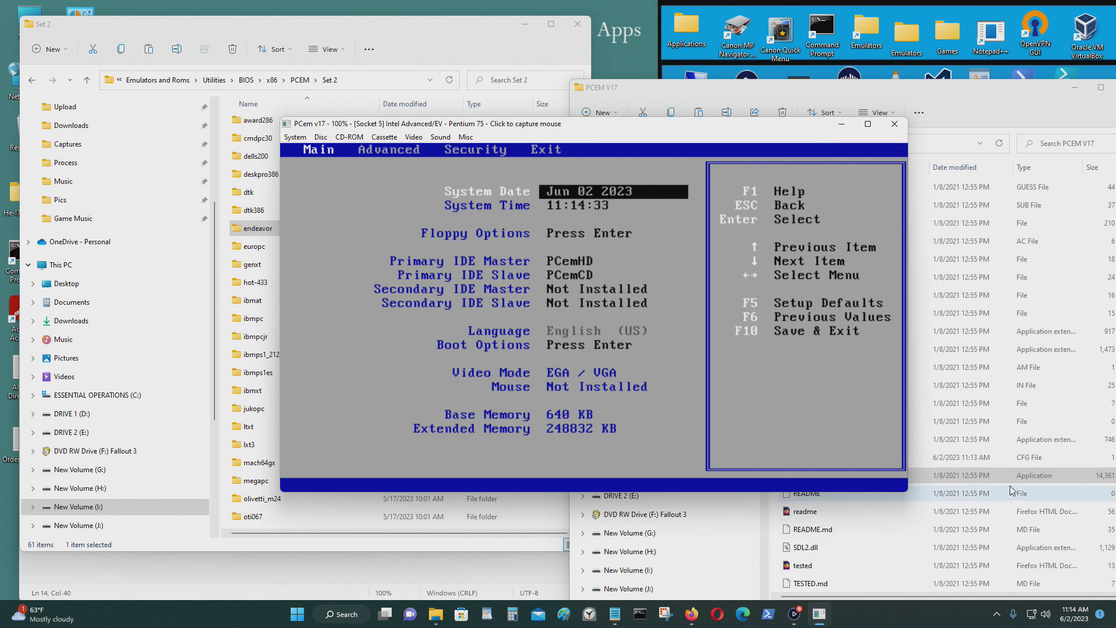
Step: Check the drive types in the BIOS Floppy Options and return to the Main setup page
key(Down)
key(Down)
key(Return)
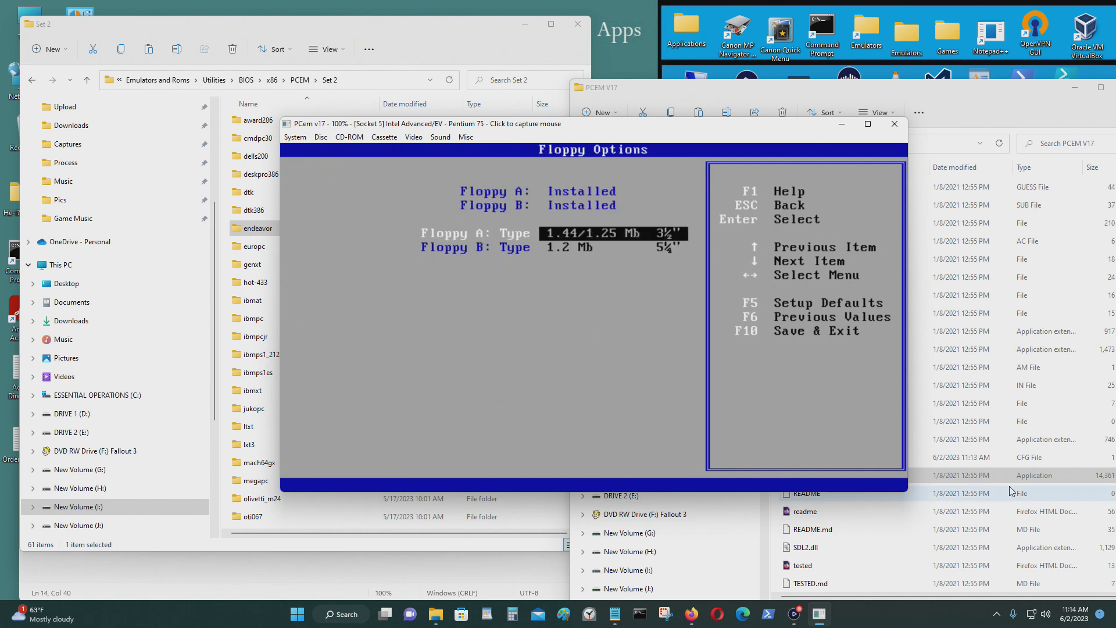
key(Escape)
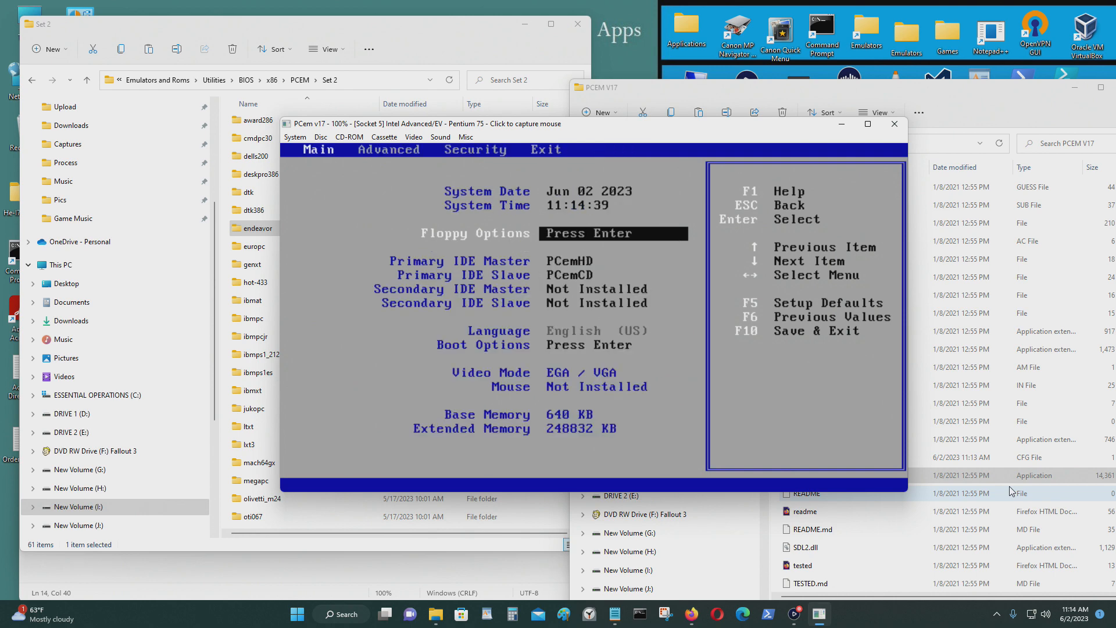
Step: Exit the BIOS setup discarding changes and continue booting the machine to DOS
key(Escape)
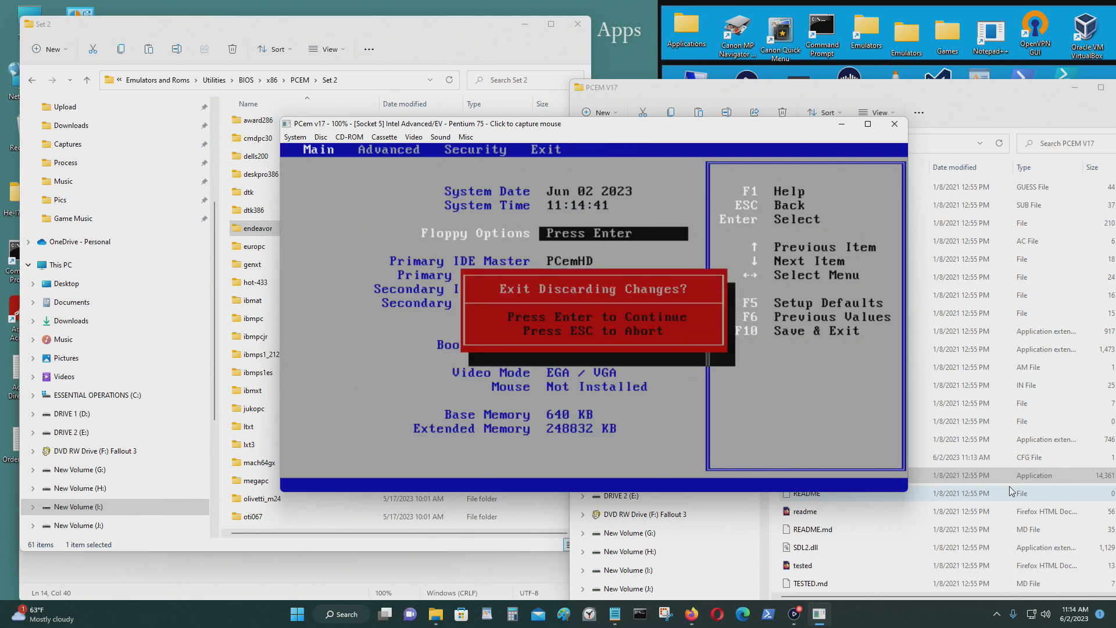
key(Return)
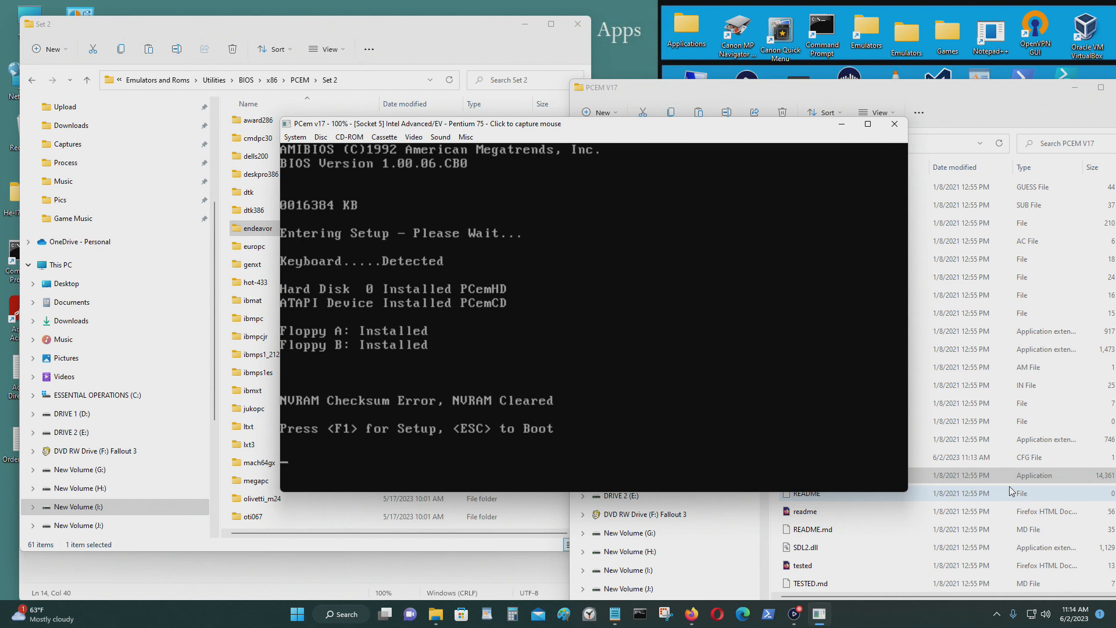
key(Escape)
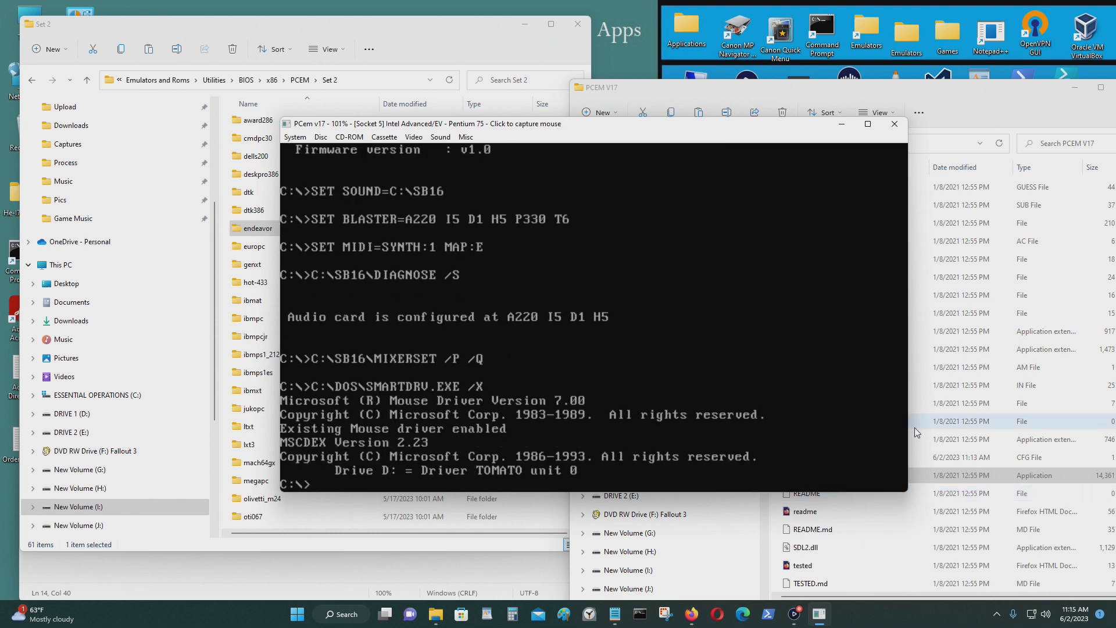
Step: Hard reset the emulated machine and let it boot to the DOS prompt again
right_click(981, 475)
click(294, 136)
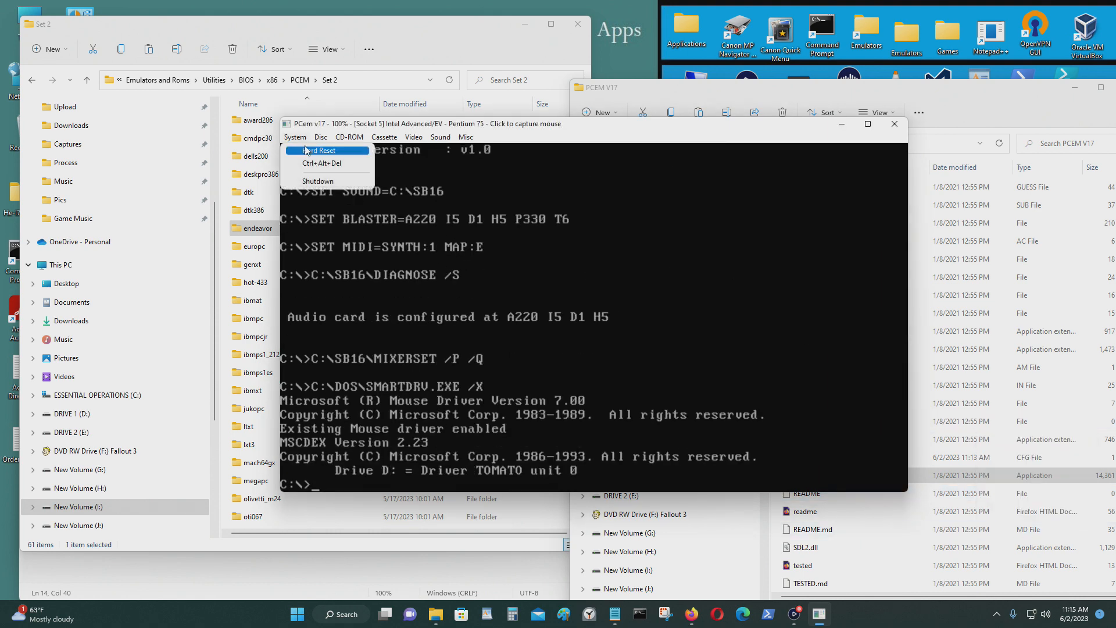
click(313, 153)
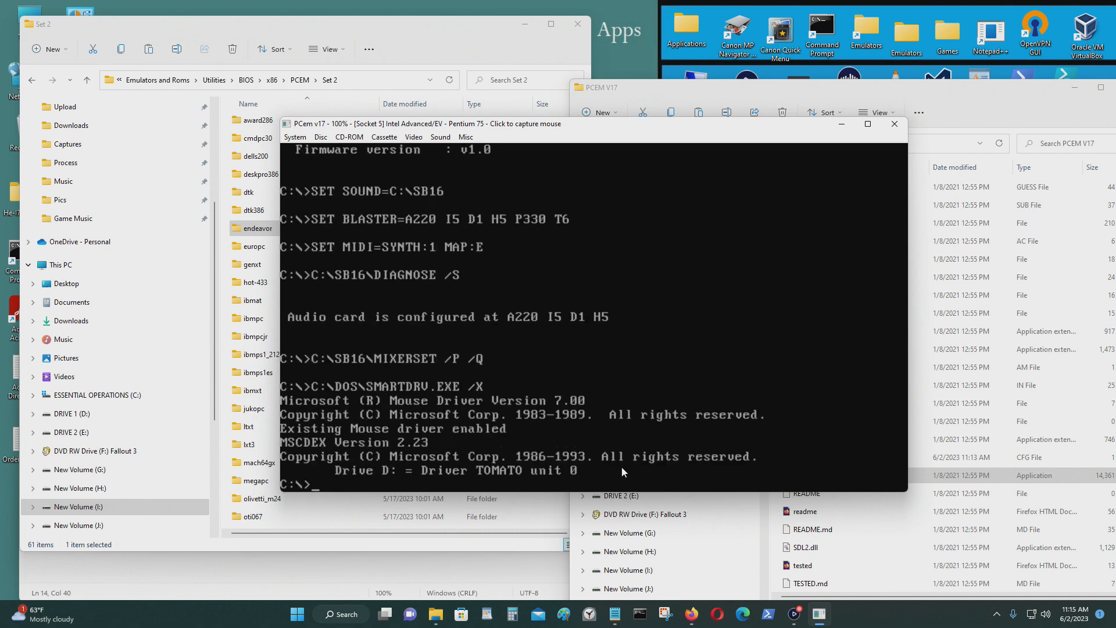
Step: Show the emulator full screen, change to the windows directory and start Windows with the win command
key(ctrl+alt+Page_Down)
text(cd )
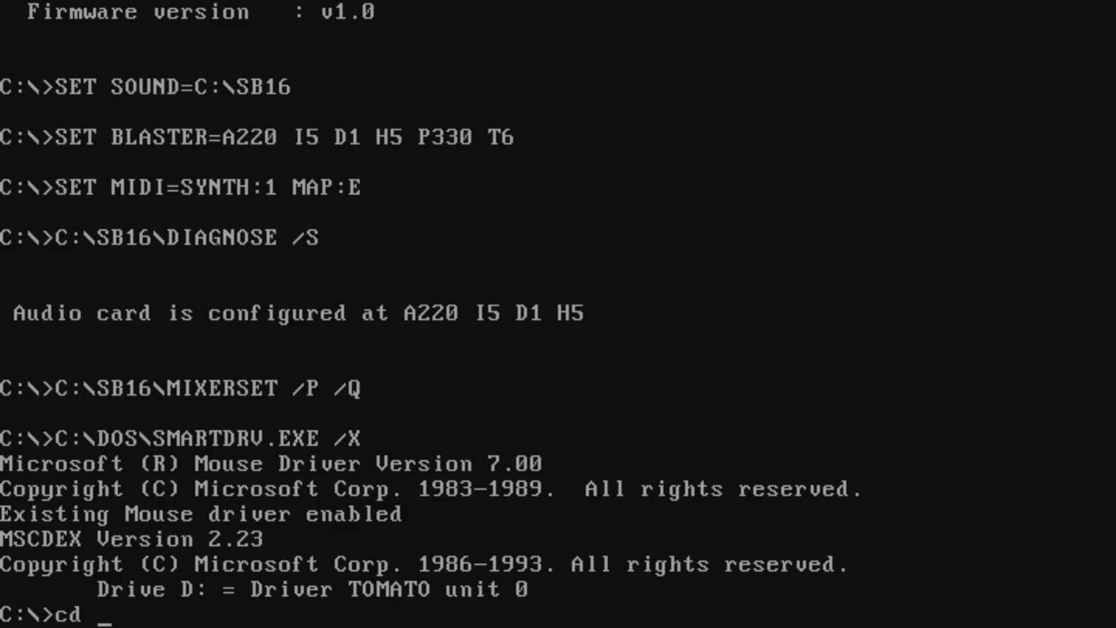
text(windows)
key(Return)
text(win)
key(Return)
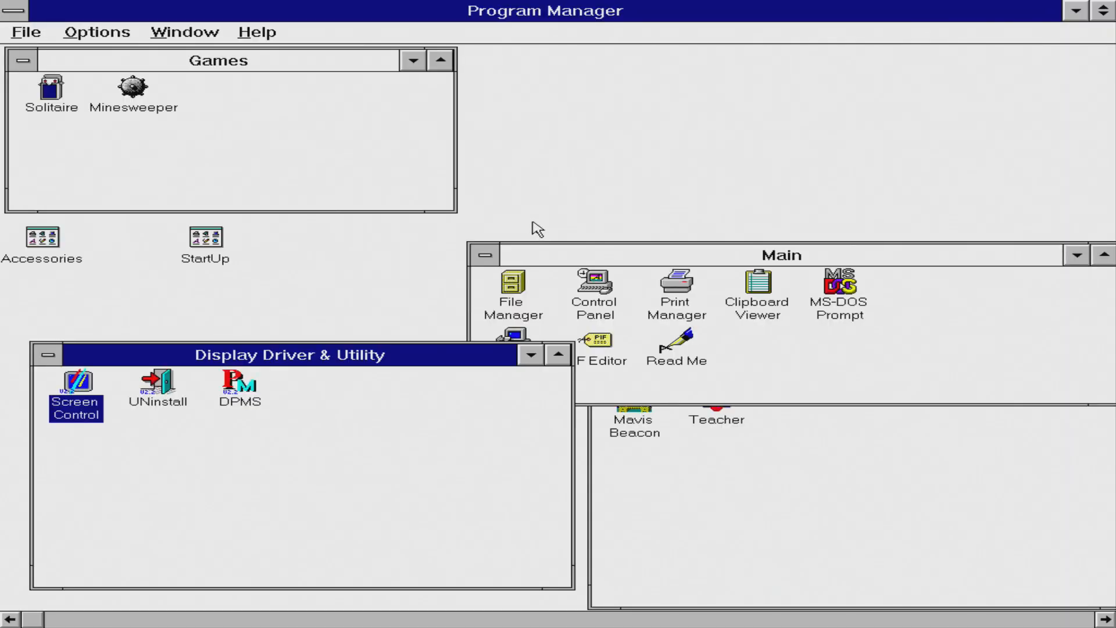
Step: End the Windows session from Program Manager and return the emulator to windowed display
click(28, 33)
click(41, 197)
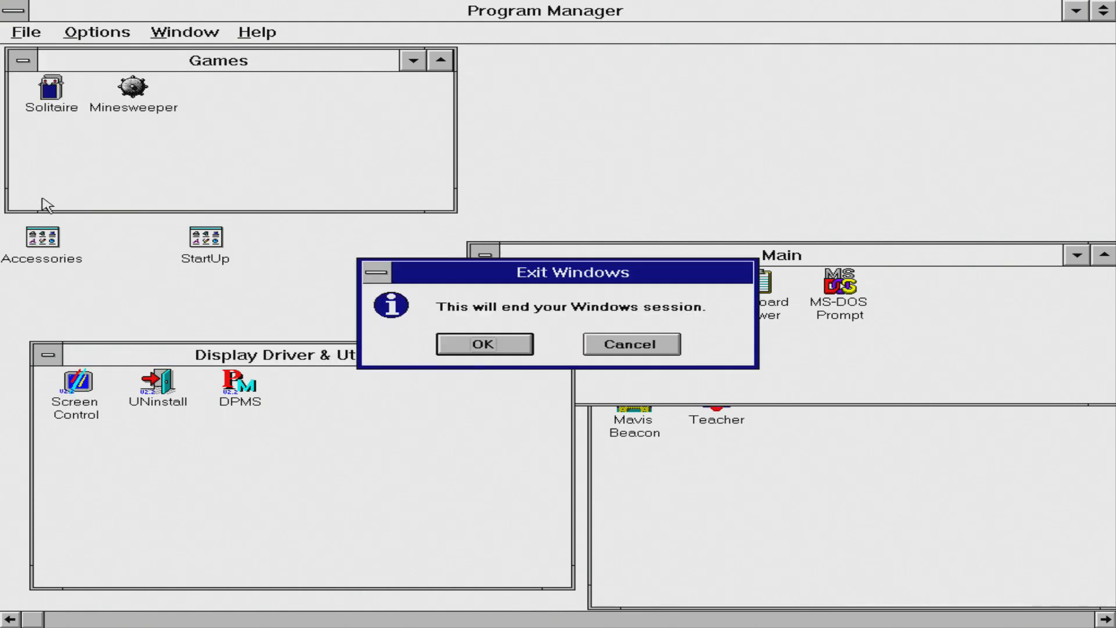
click(501, 346)
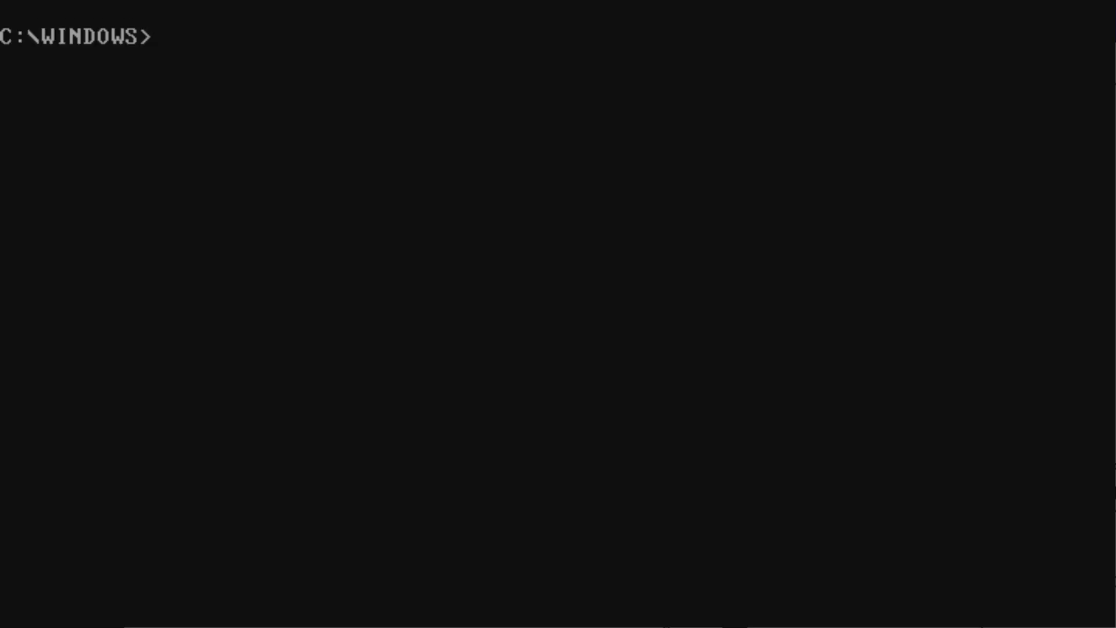
key(ctrl+alt+Page_Down)
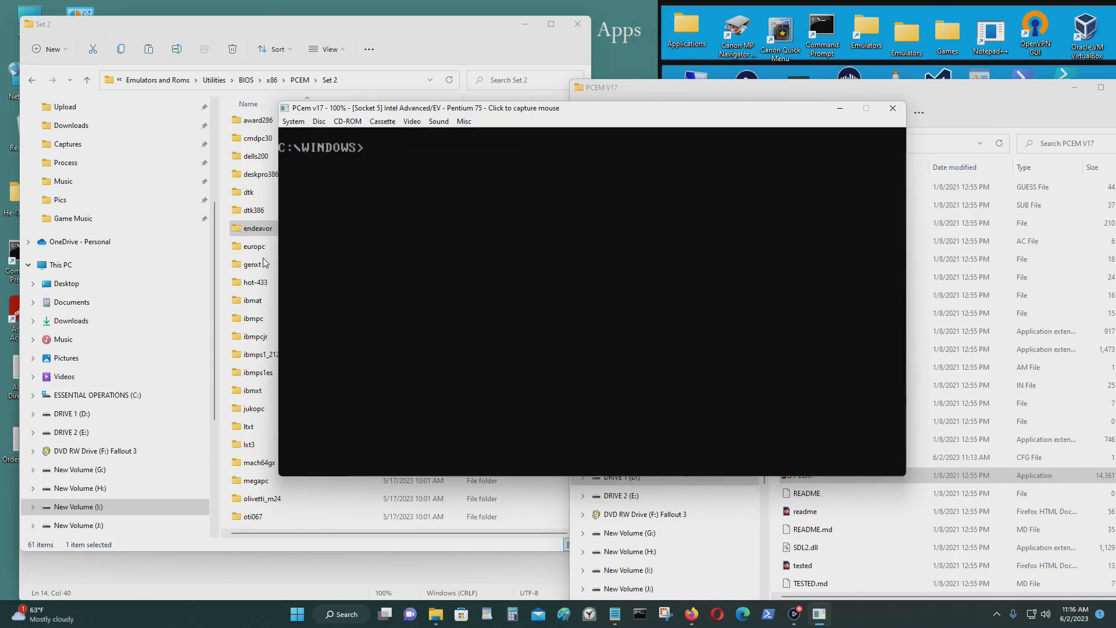
Step: Shut down the emulated machine, stopping the emulation, and quit the PCem Configuration Manager
click(302, 125)
click(307, 160)
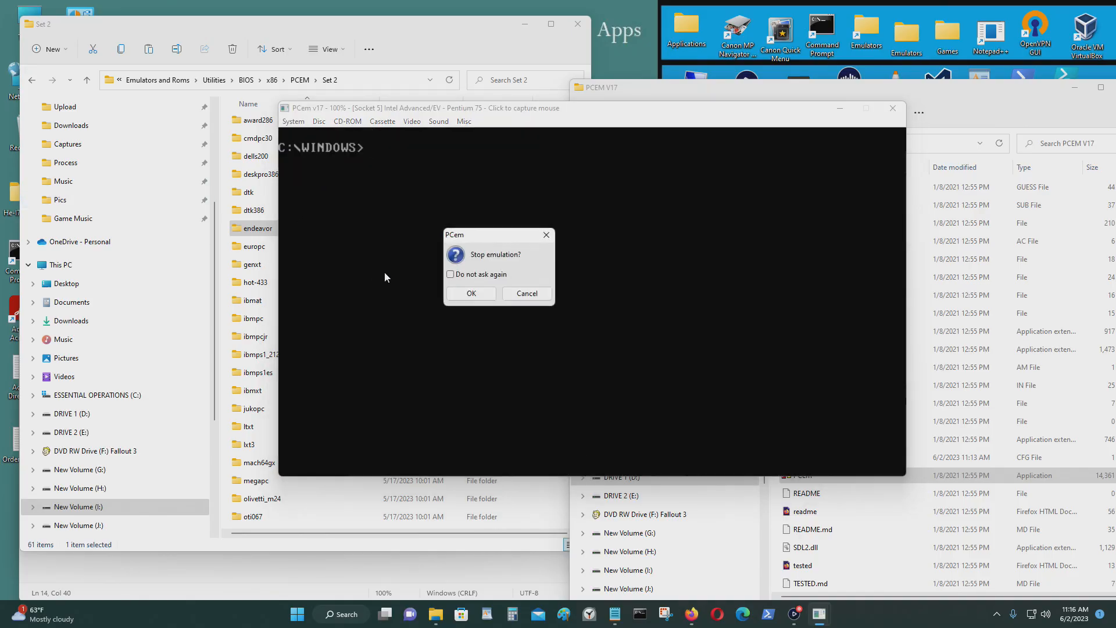
click(476, 291)
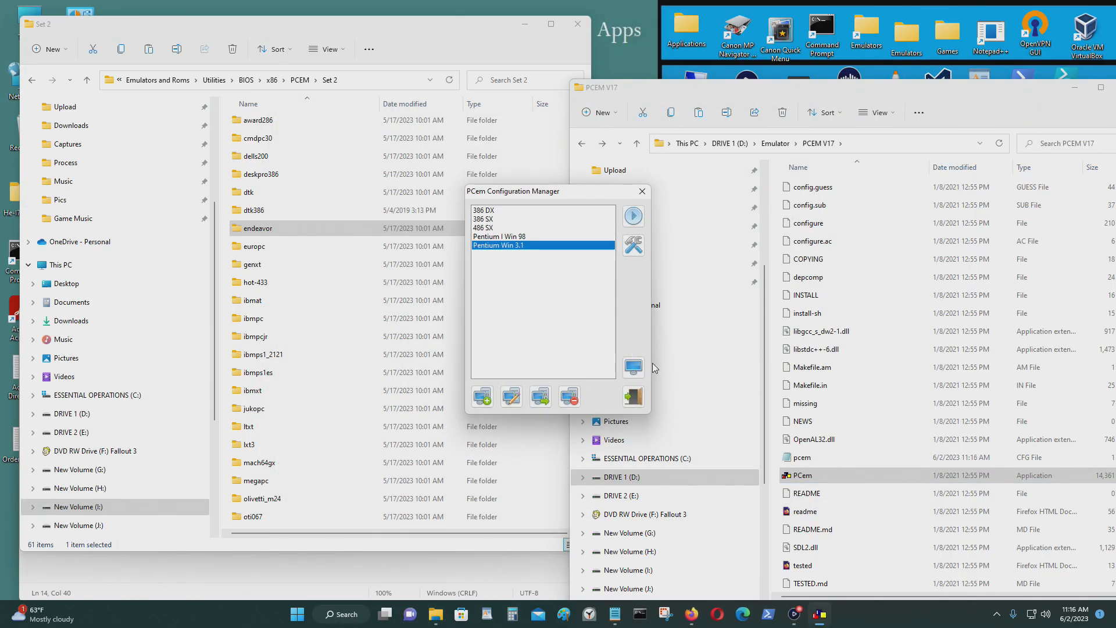
click(634, 397)
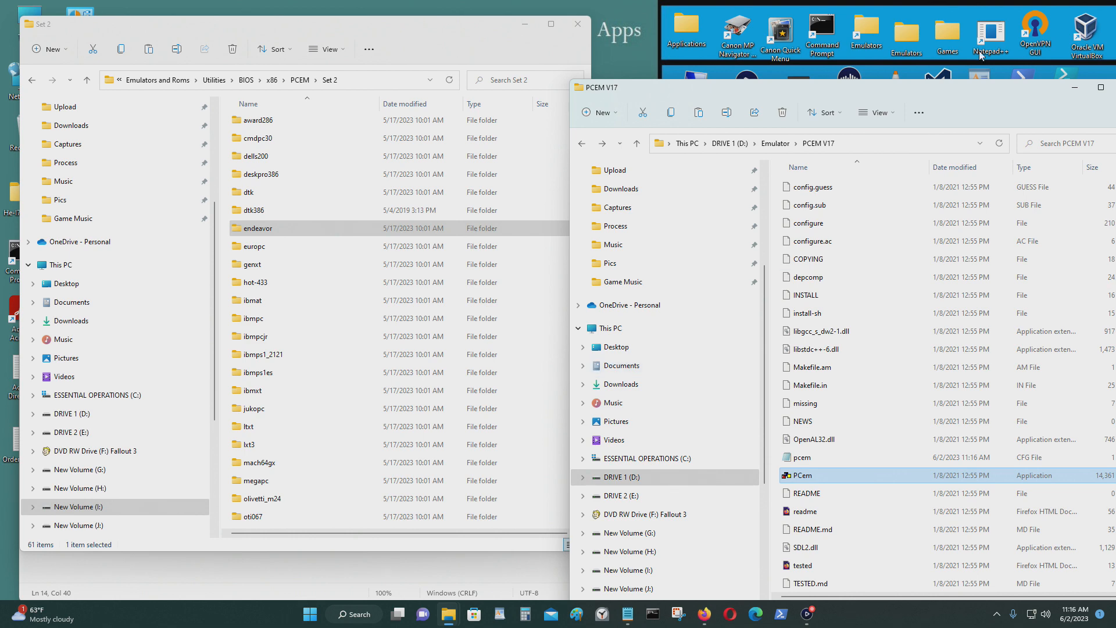
Step: Back out of the PCEM V17 folder to DRIVE 1 (D:) and close that File Explorer window
drag(904, 92, 861, 46)
click(539, 96)
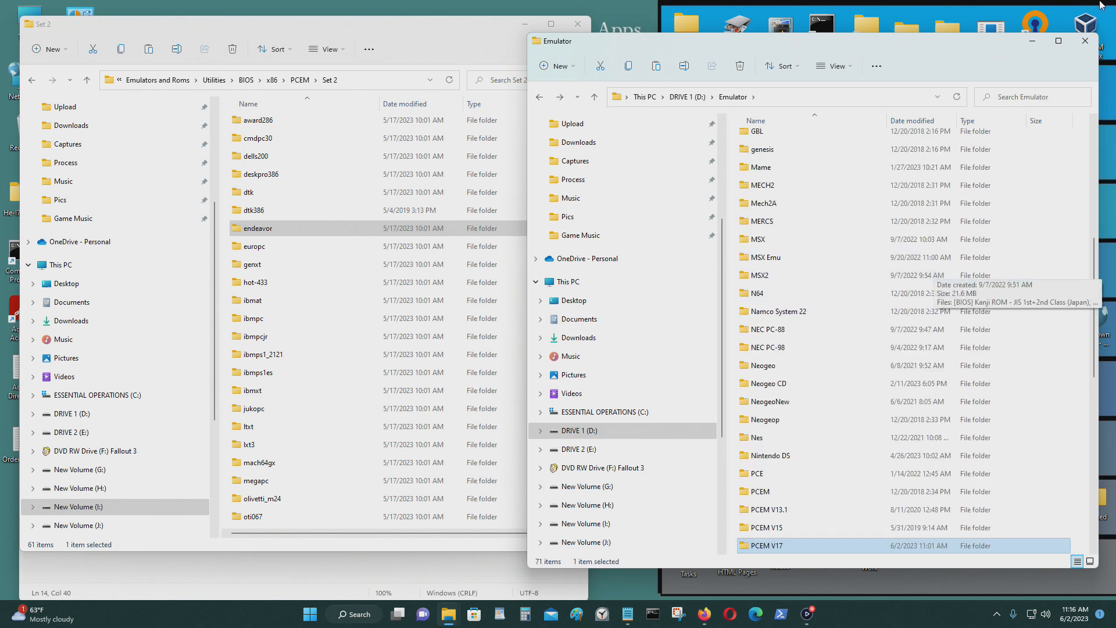
click(540, 97)
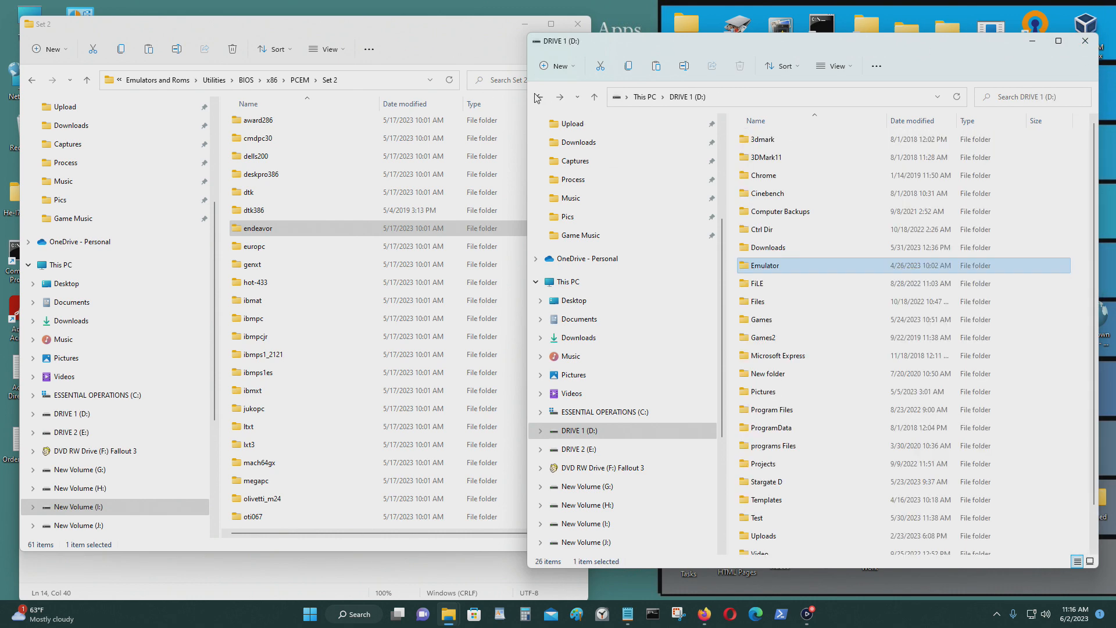
click(1085, 40)
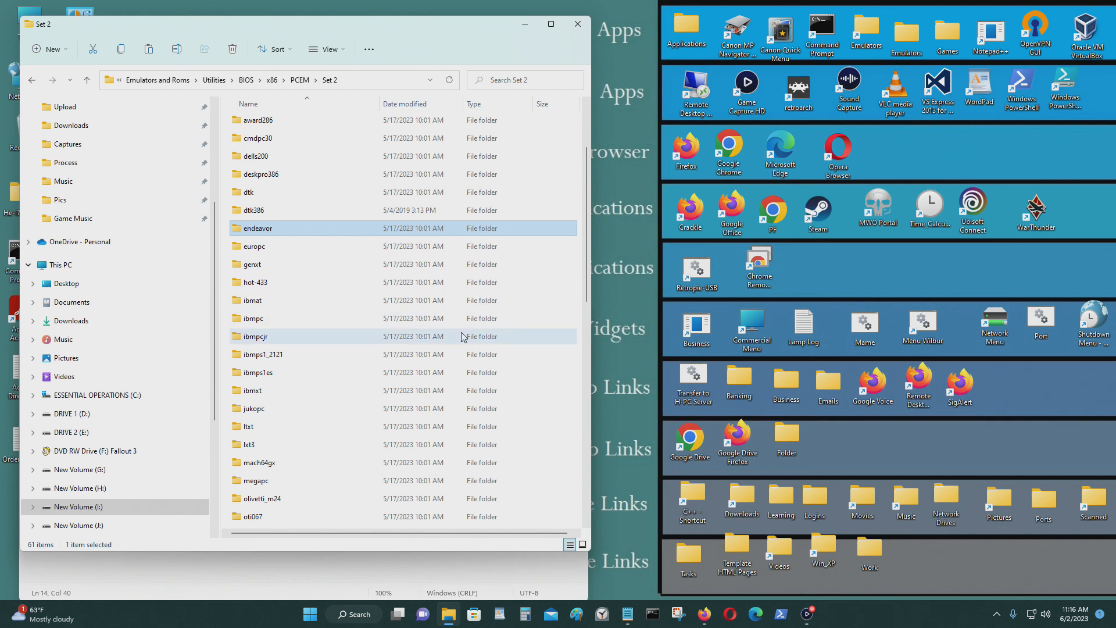
Step: Back out of the Set 2 folder to x86, close that File Explorer window and bring the 430vx notes forward
click(349, 255)
click(32, 85)
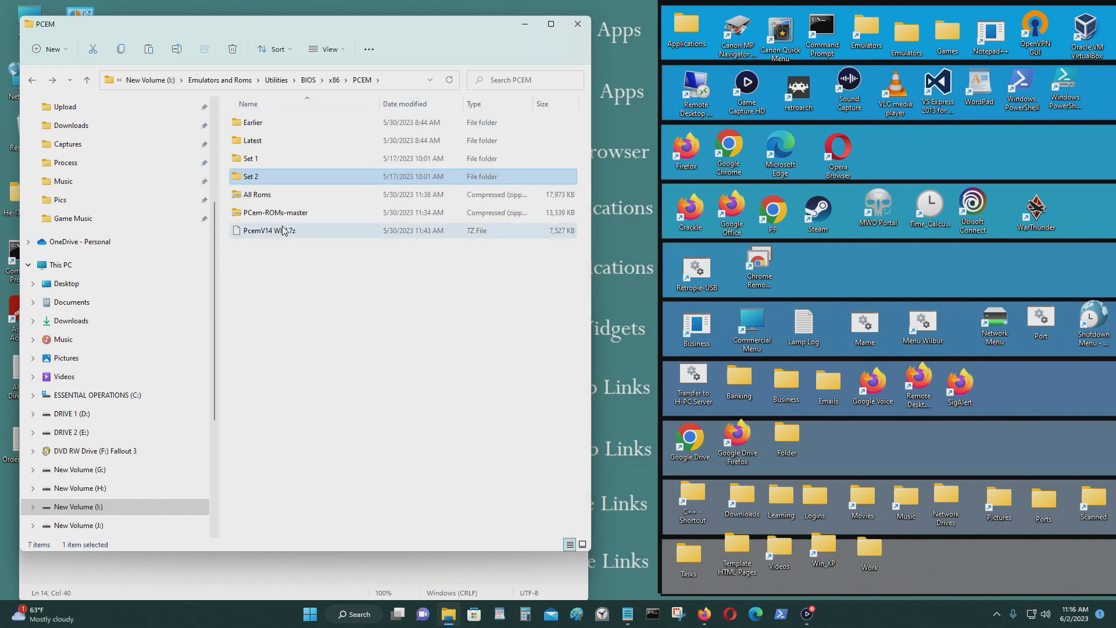
click(426, 382)
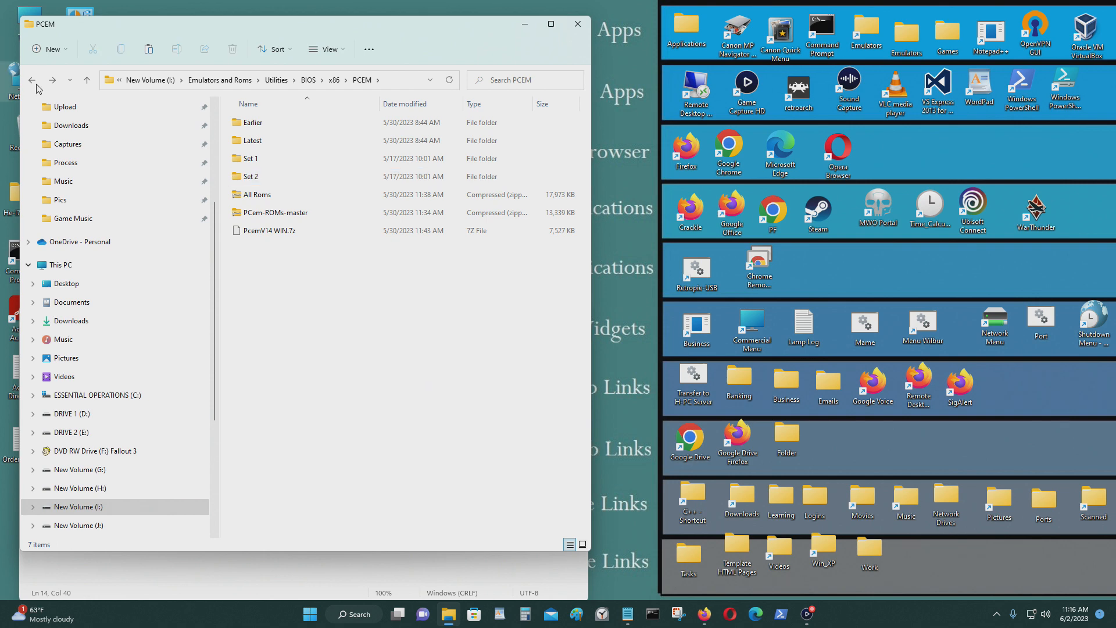
click(302, 162)
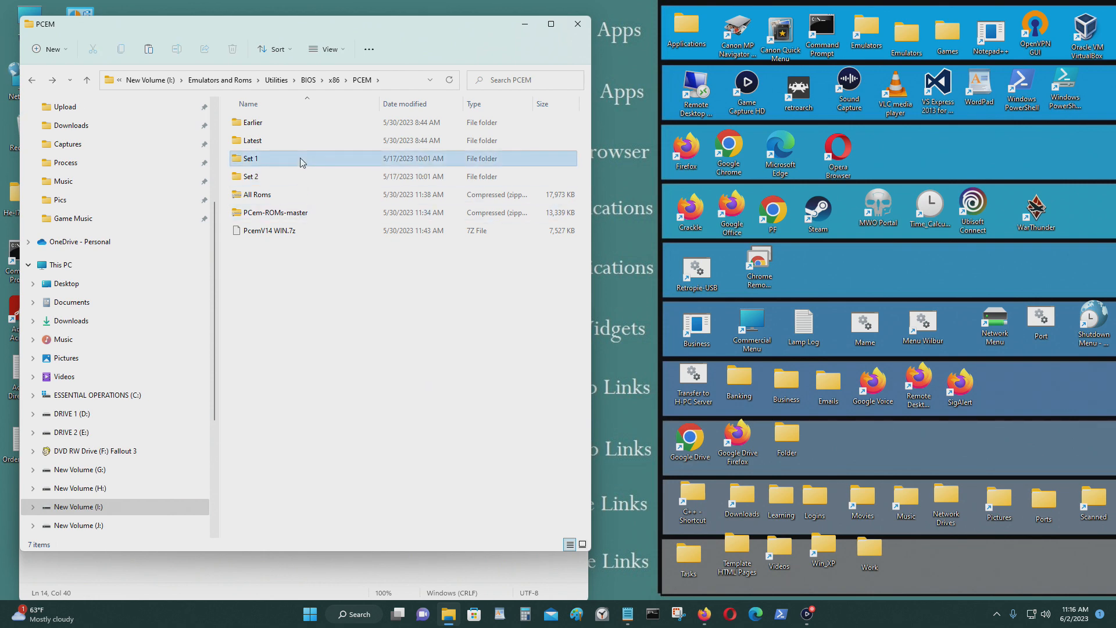
click(27, 83)
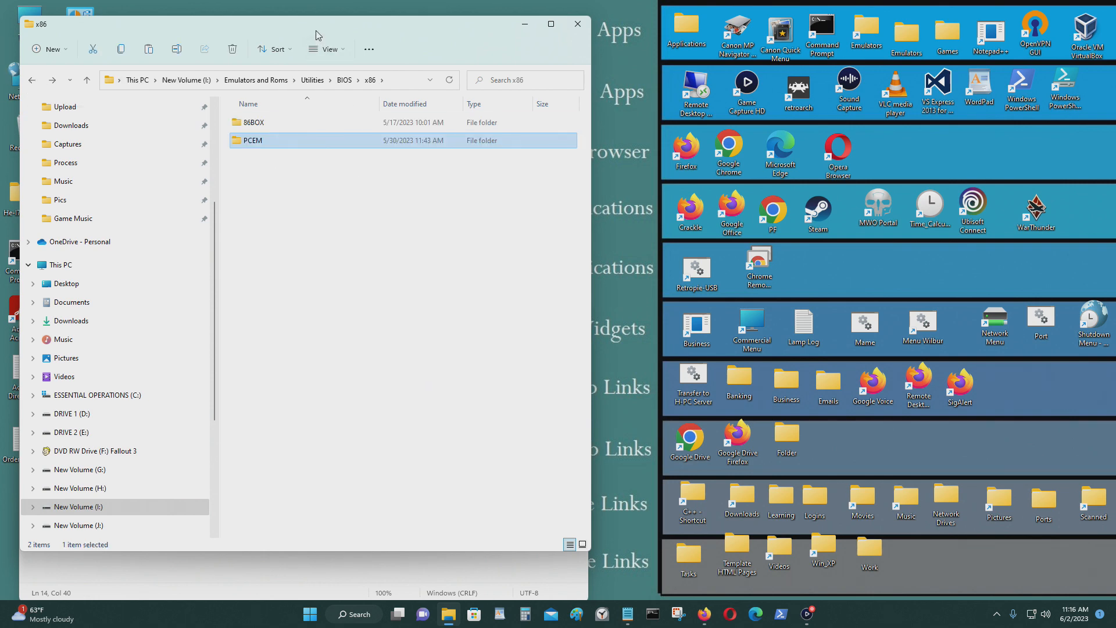
drag(316, 36, 829, 96)
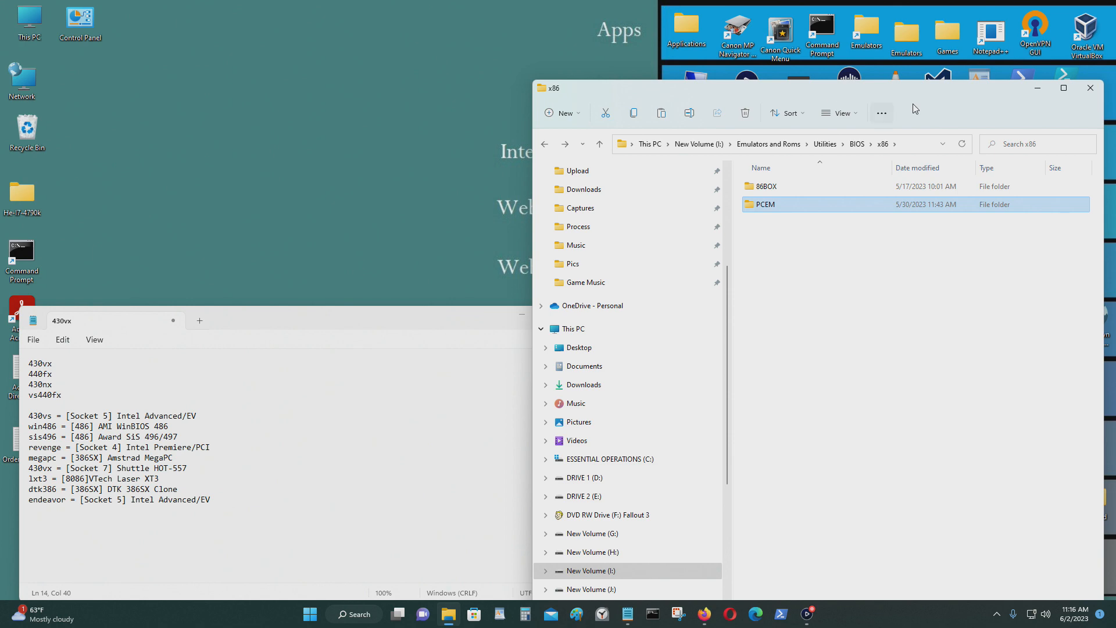
click(1092, 89)
click(294, 190)
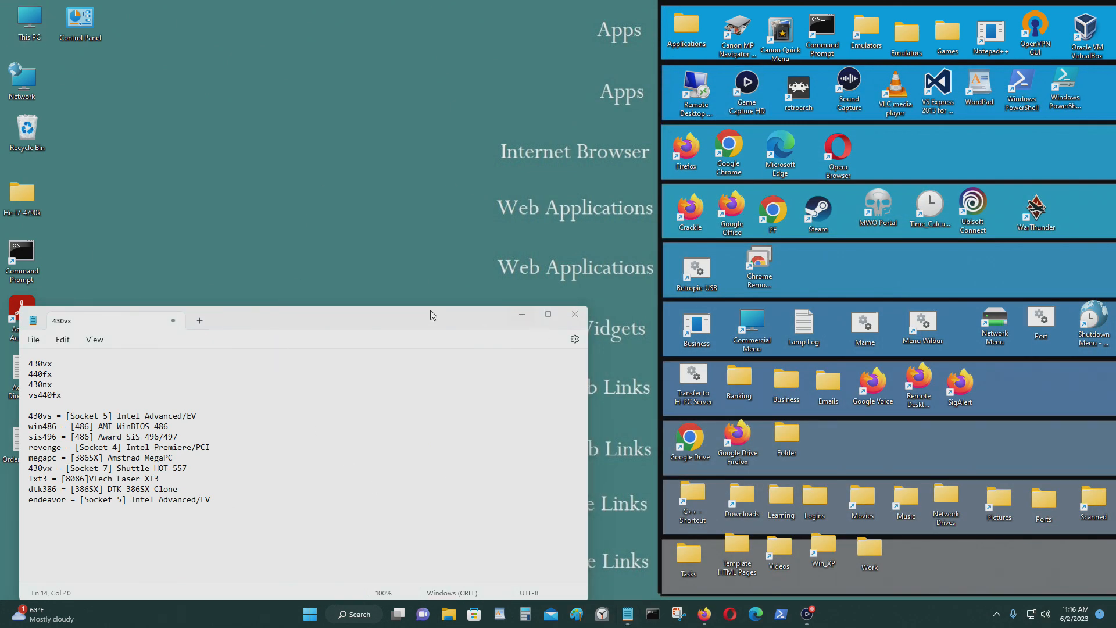
mouse_move(430, 315)
mouse_down()
mouse_move(421, 302)
mouse_move(403, 309)
mouse_move(411, 308)
mouse_up()
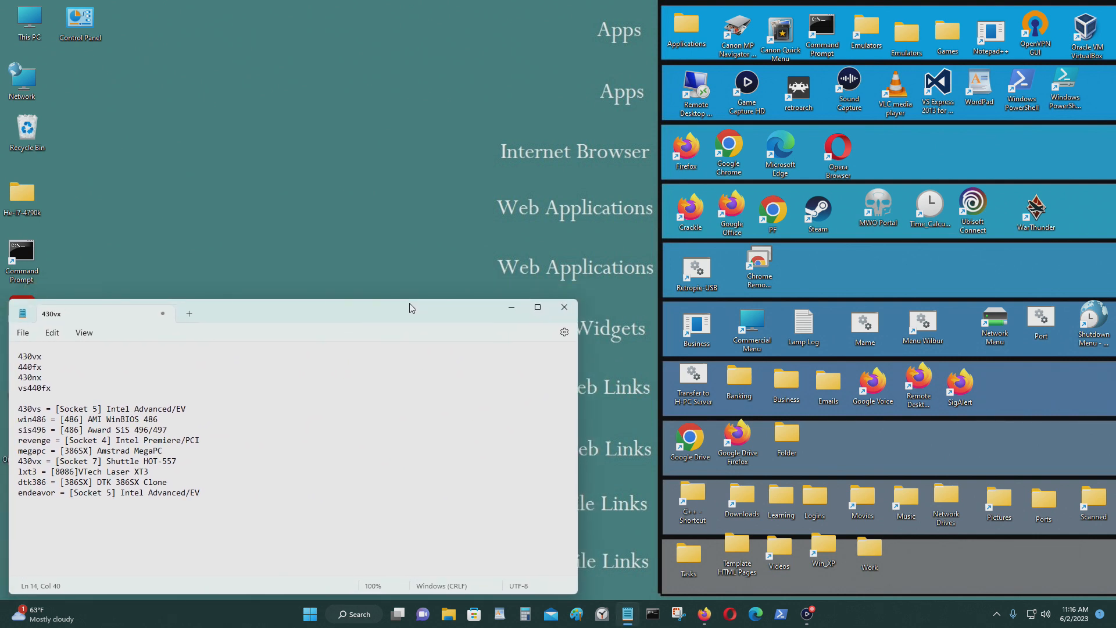